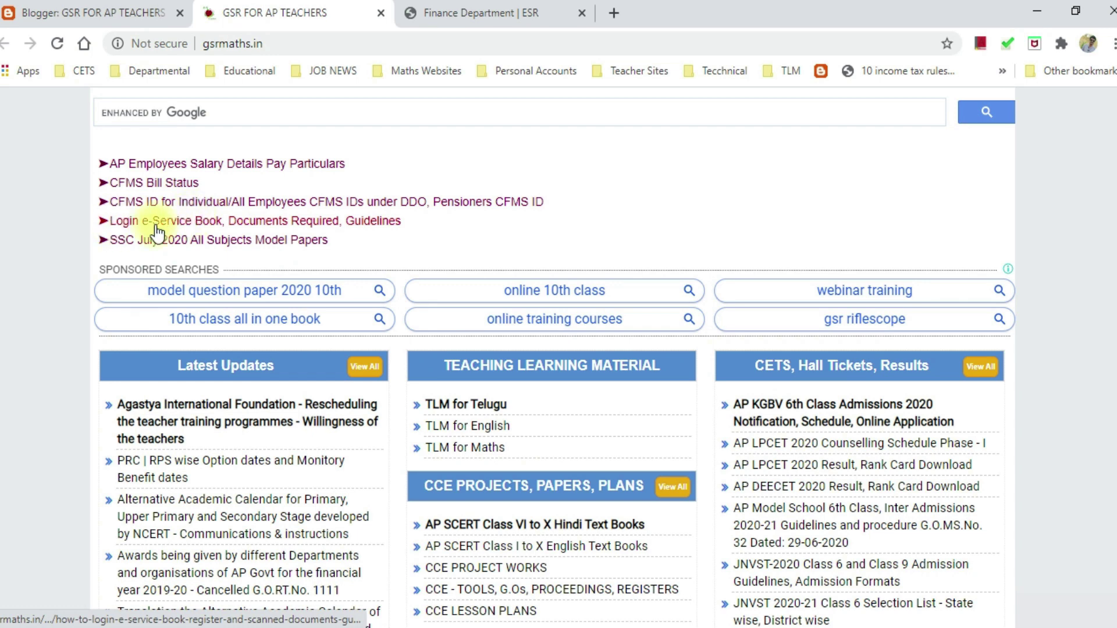
Look up the RPS-wise effective and monetary benefit dates from the e-Service Book guidelines, including the PRC 1986-2015 master scales PDF
click(239, 226)
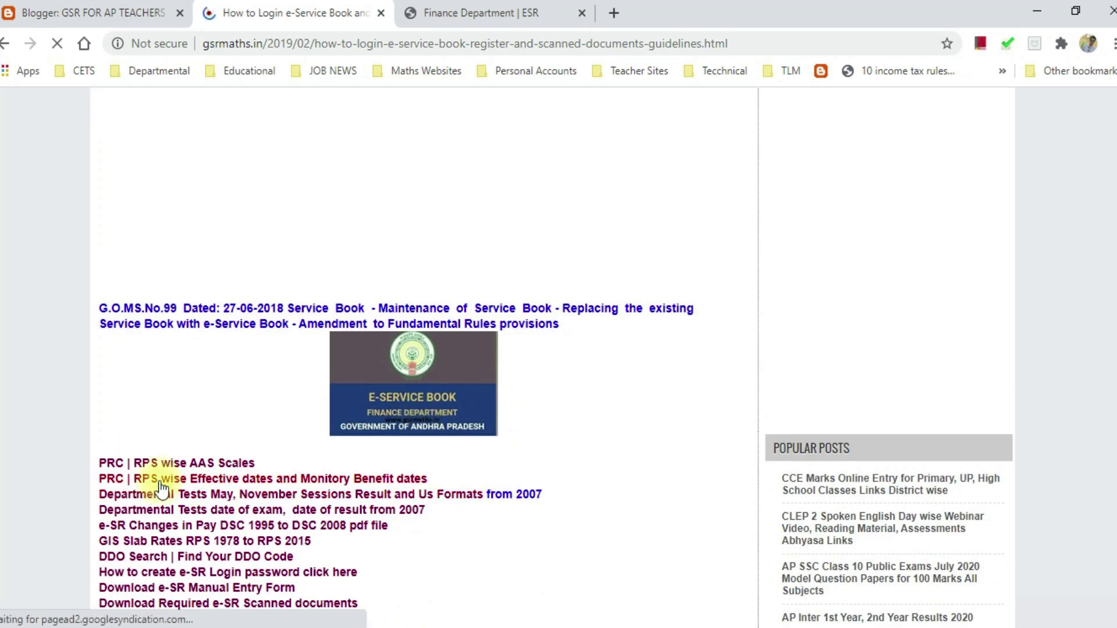
click(159, 479)
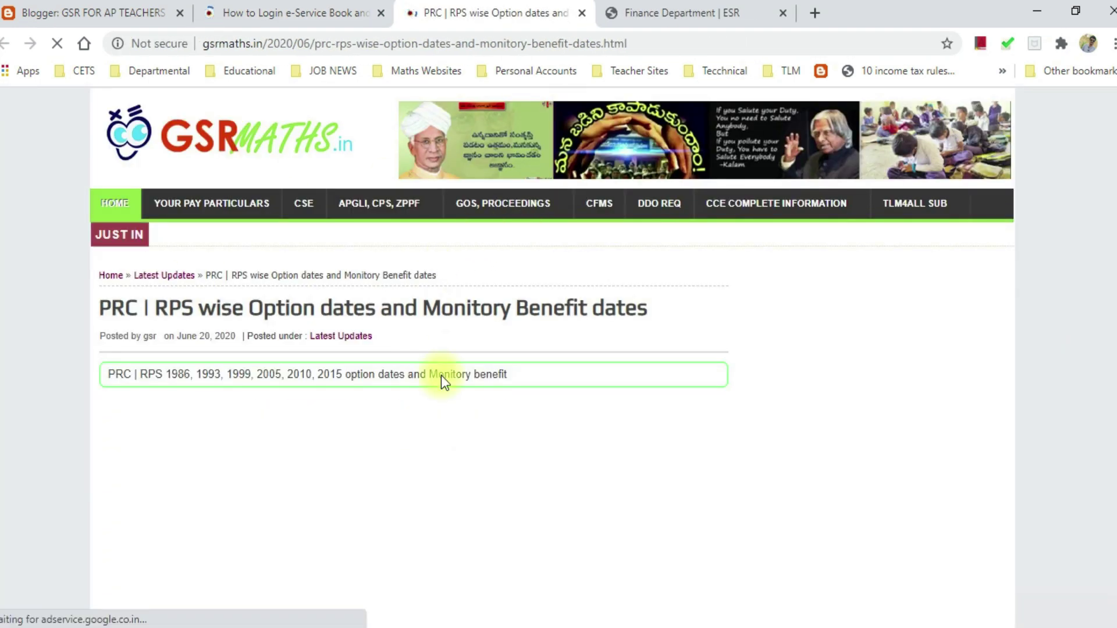
scroll(441, 377, down, 5)
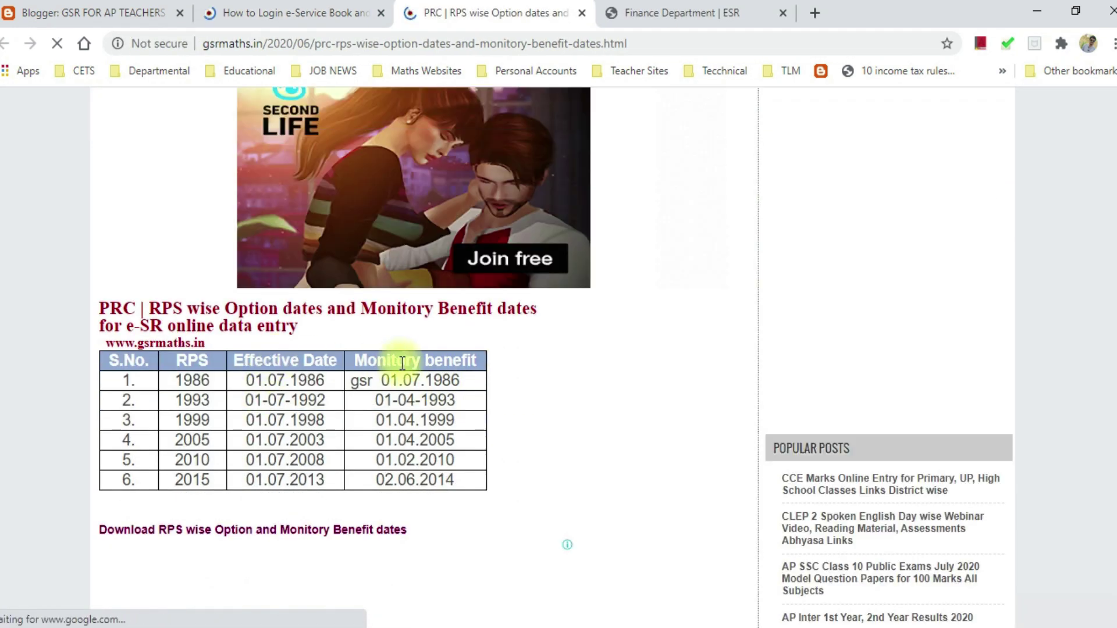
scroll(402, 362, down, 1)
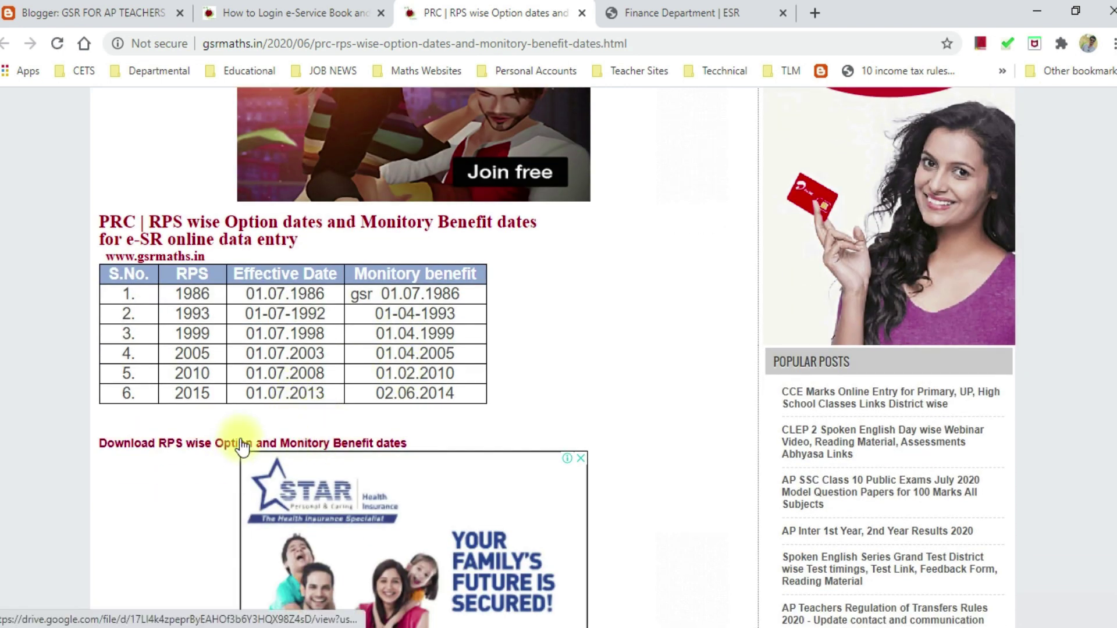
click(175, 444)
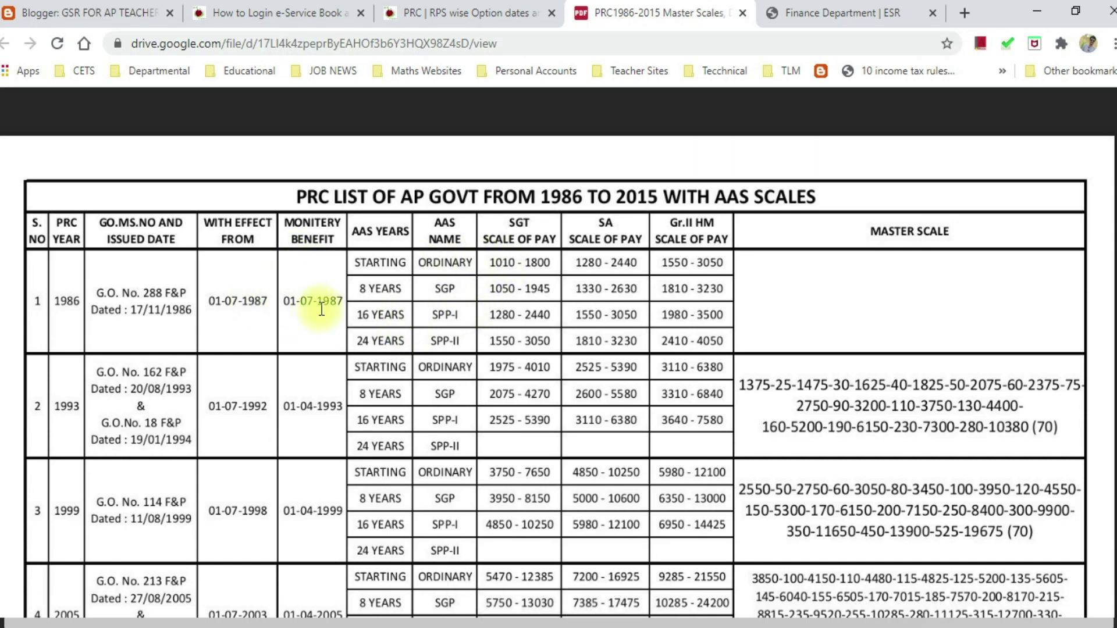
scroll(806, 389, down, 3)
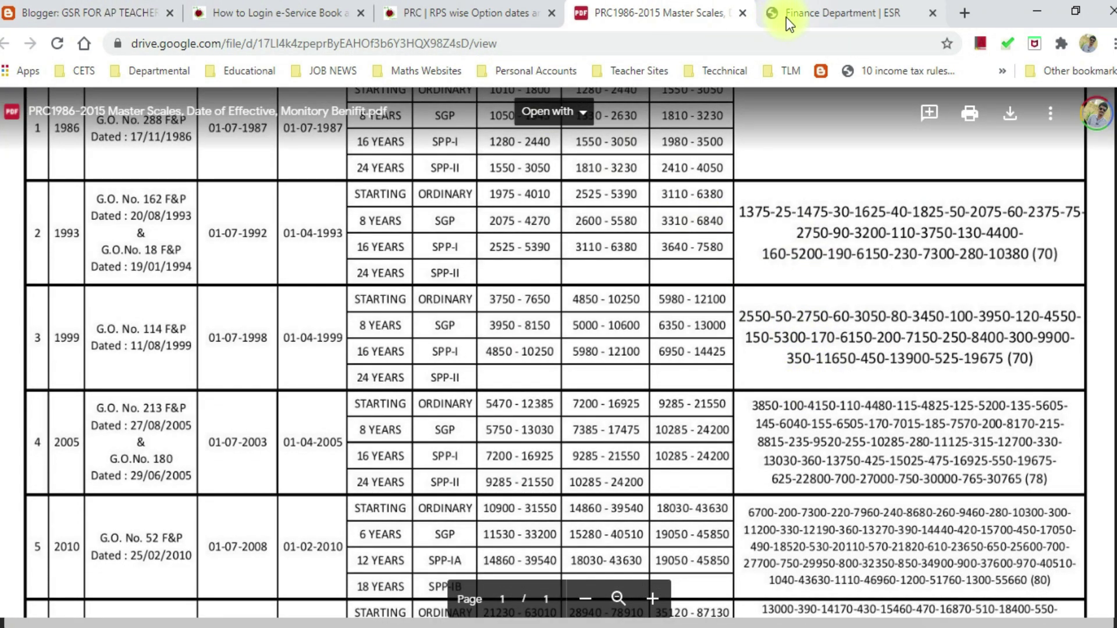
In the Change in Pay form, set the Date of Option to 01/07/2013 and the Date of Next Increment to 01/10/2013
click(809, 13)
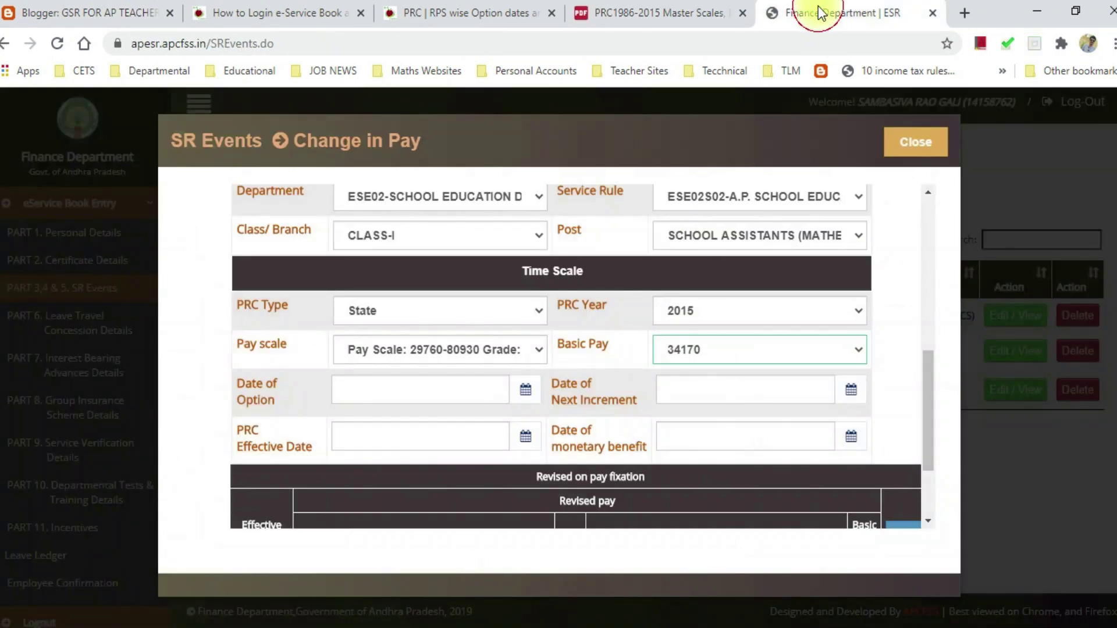
click(367, 389)
click(366, 389)
click(368, 424)
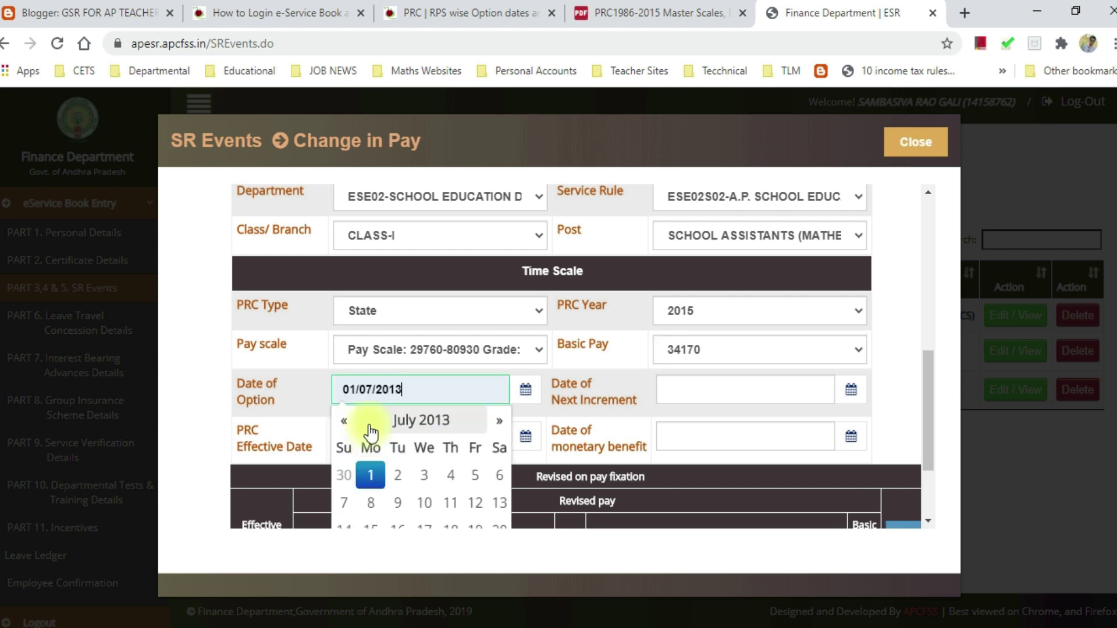
click(698, 381)
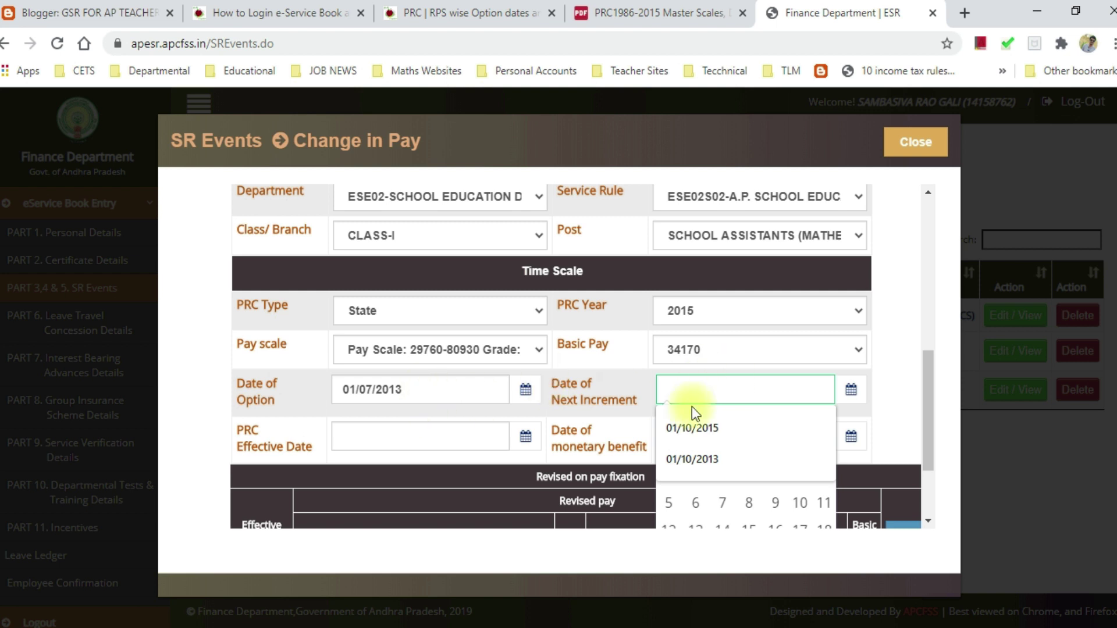
click(692, 459)
Set the PRC Effective Date to 01/07/2013 and the Date of monetary benefit to 02/06/2014, consulting the RPS dates table
click(408, 437)
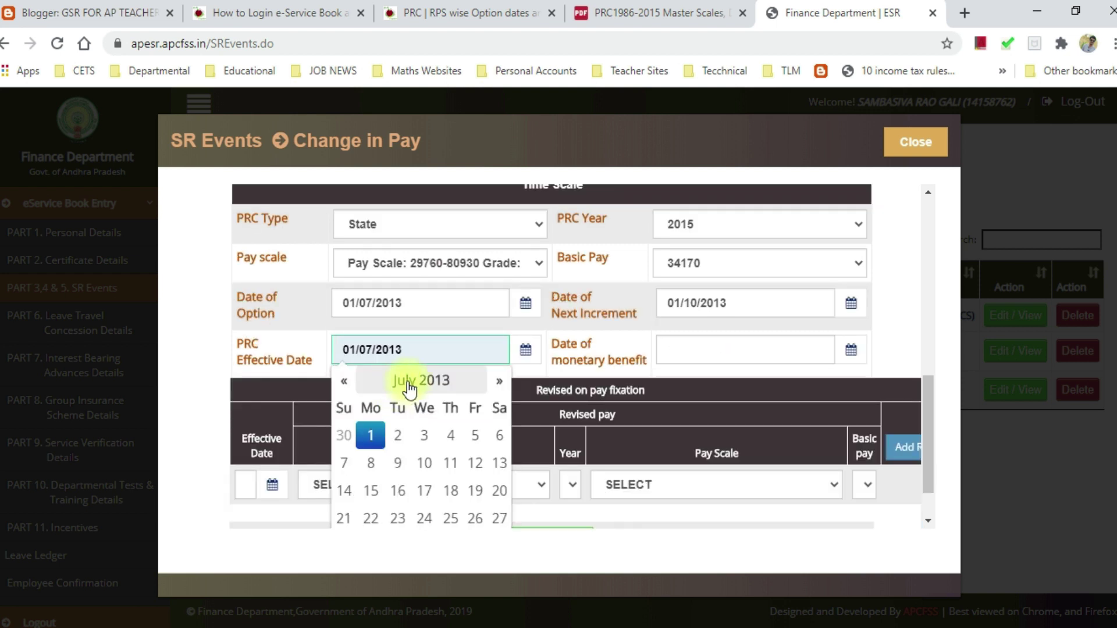
click(364, 445)
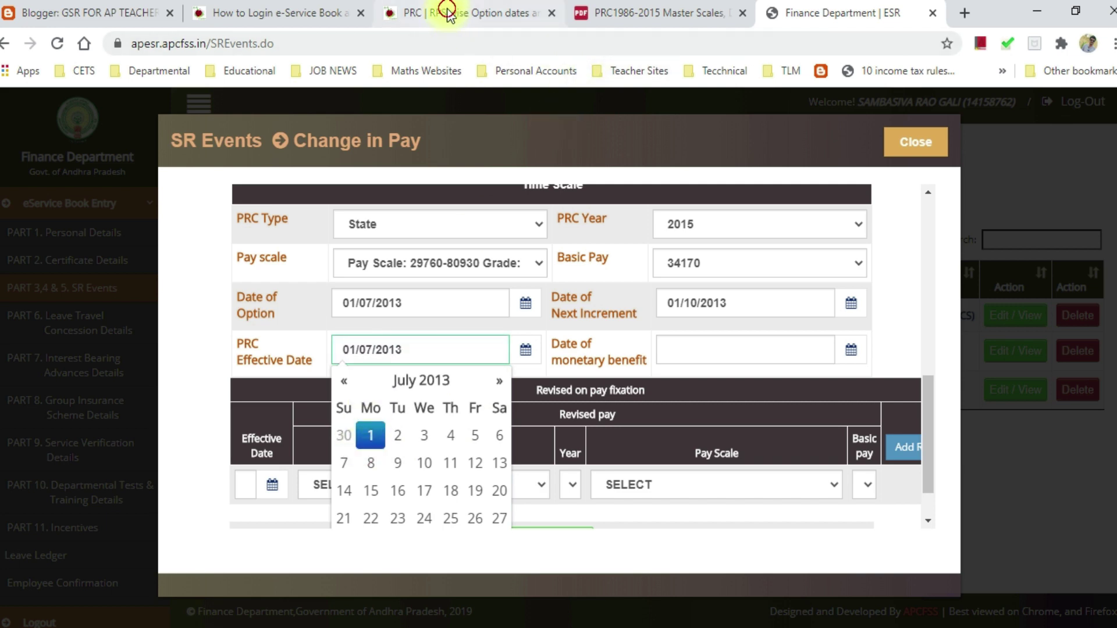
click(453, 10)
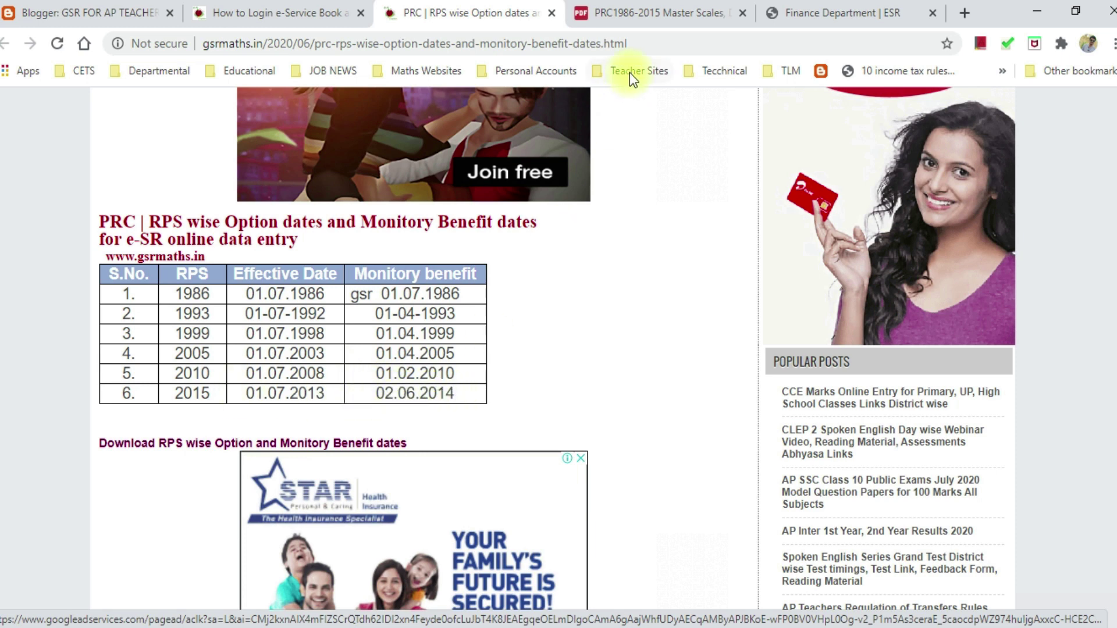
click(843, 13)
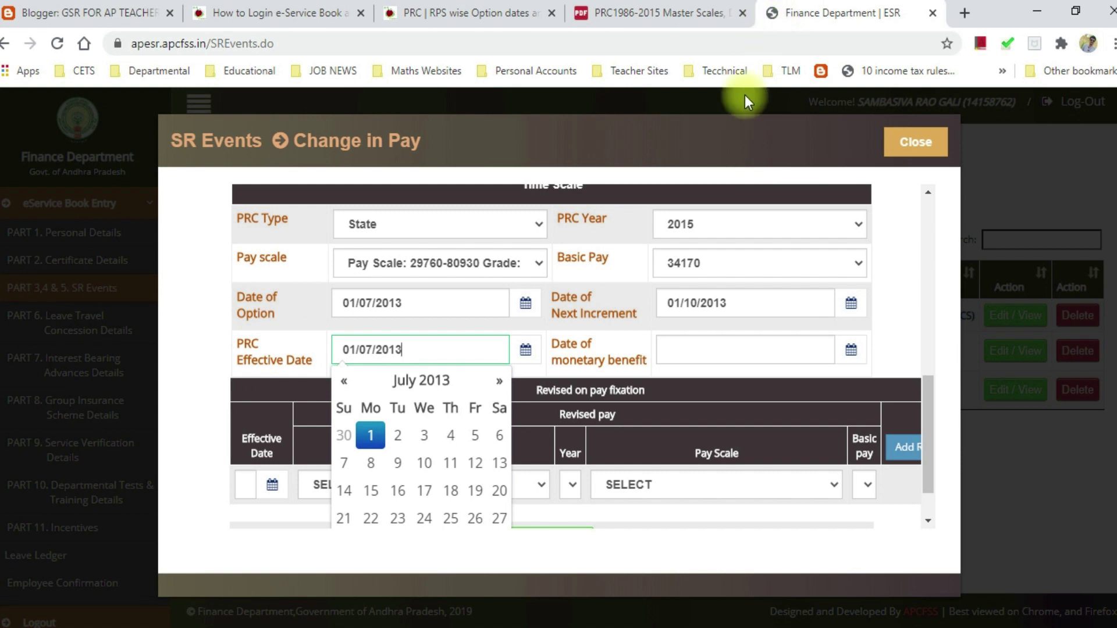
click(741, 14)
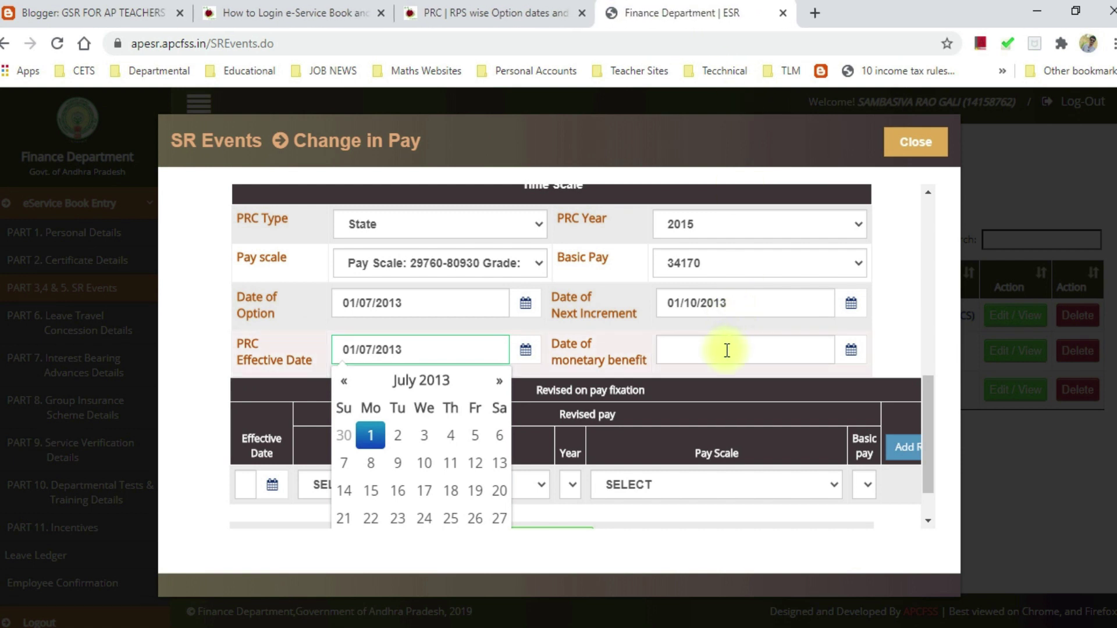
click(724, 349)
click(723, 396)
click(890, 339)
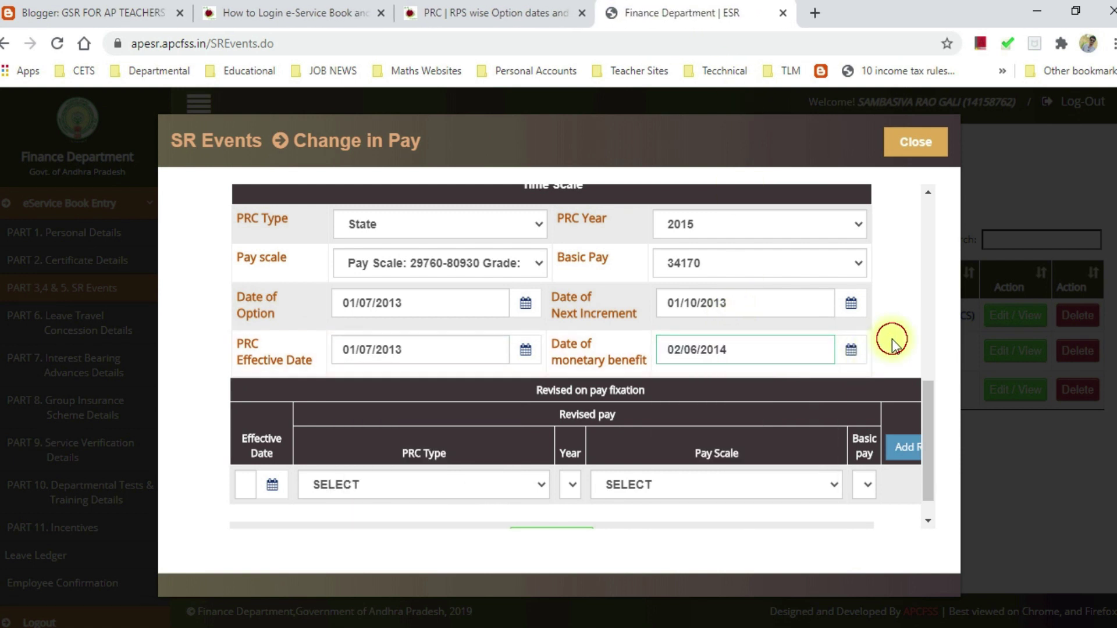
Review the entered time-scale details, and examine the PRC 2015 pay fixation and subsequent increments in S.R.pdf in Adobe Acrobat
scroll(892, 339, down, 1)
scroll(330, 482, up, 1)
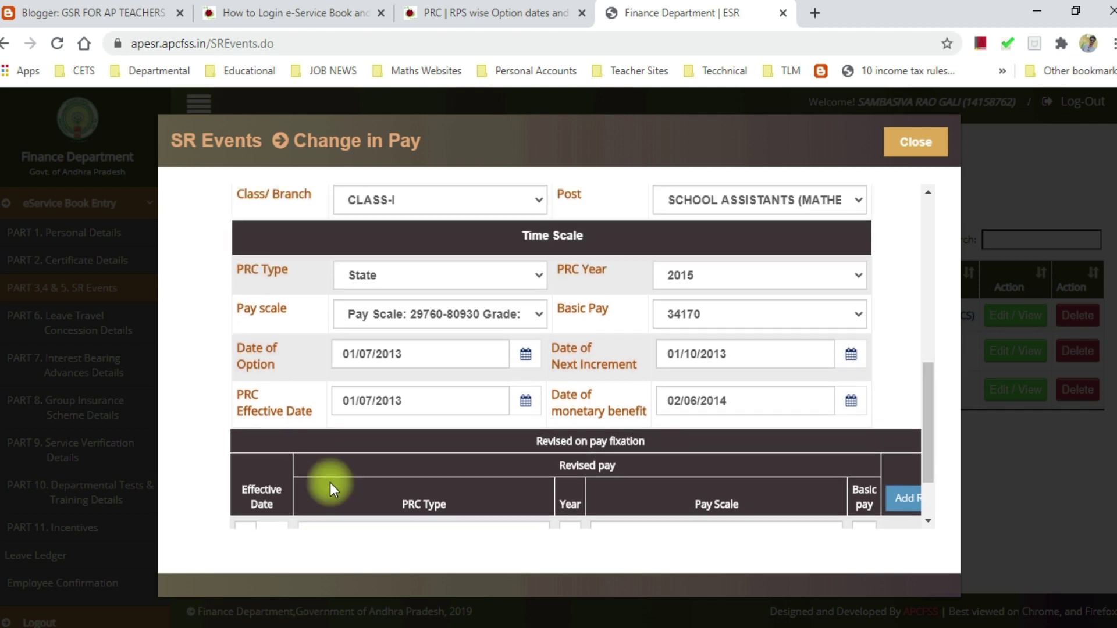
scroll(465, 423, up, 1)
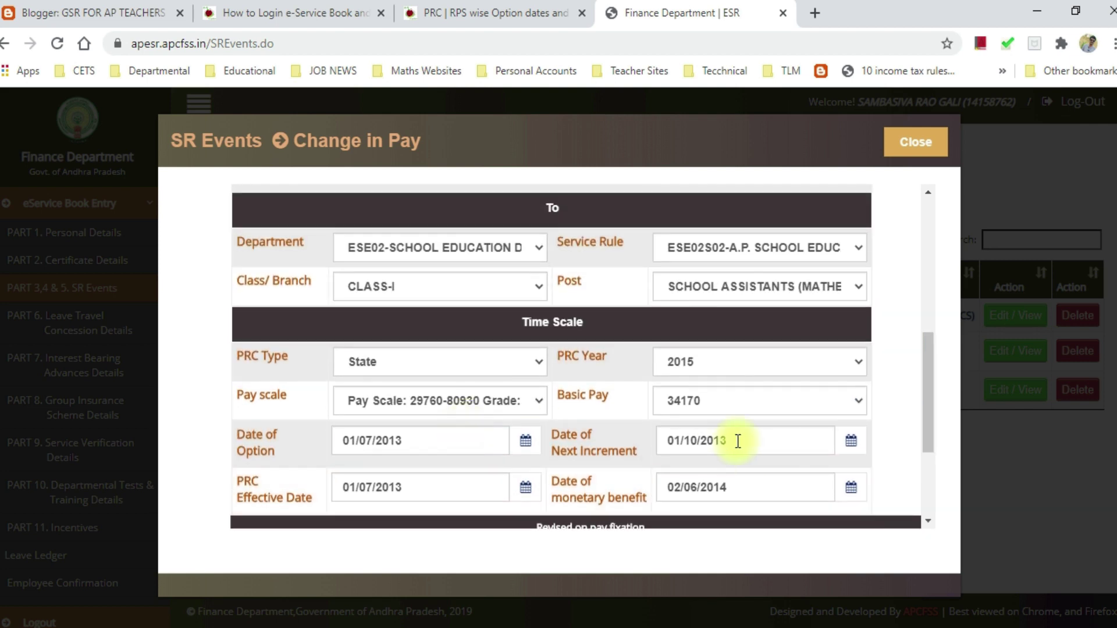
scroll(686, 410, down, 2)
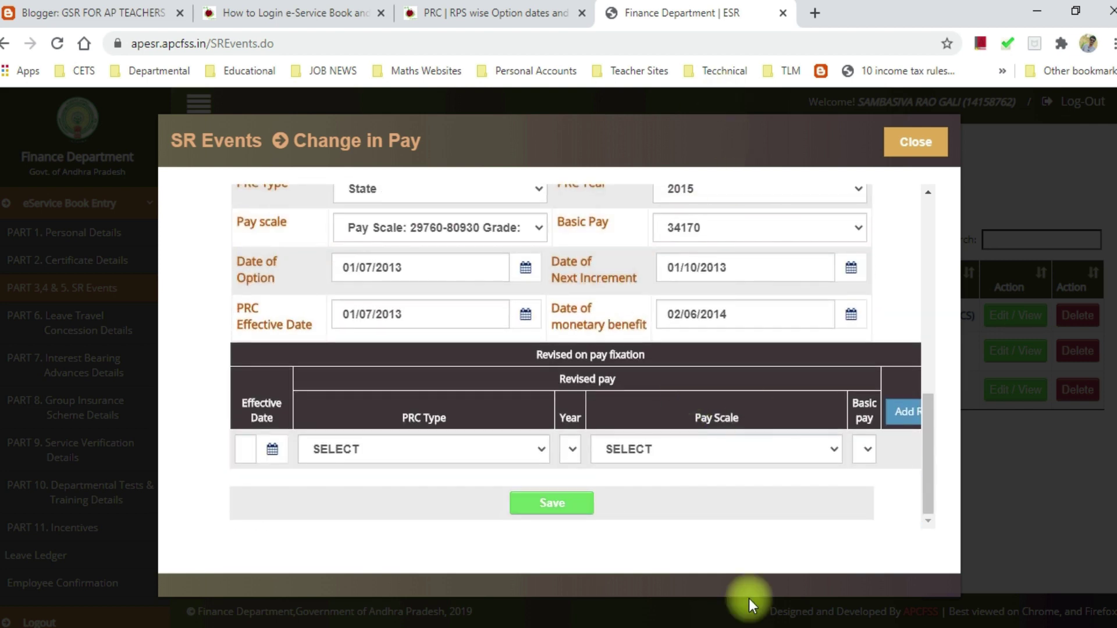
mouse_move(717, 626)
click(766, 592)
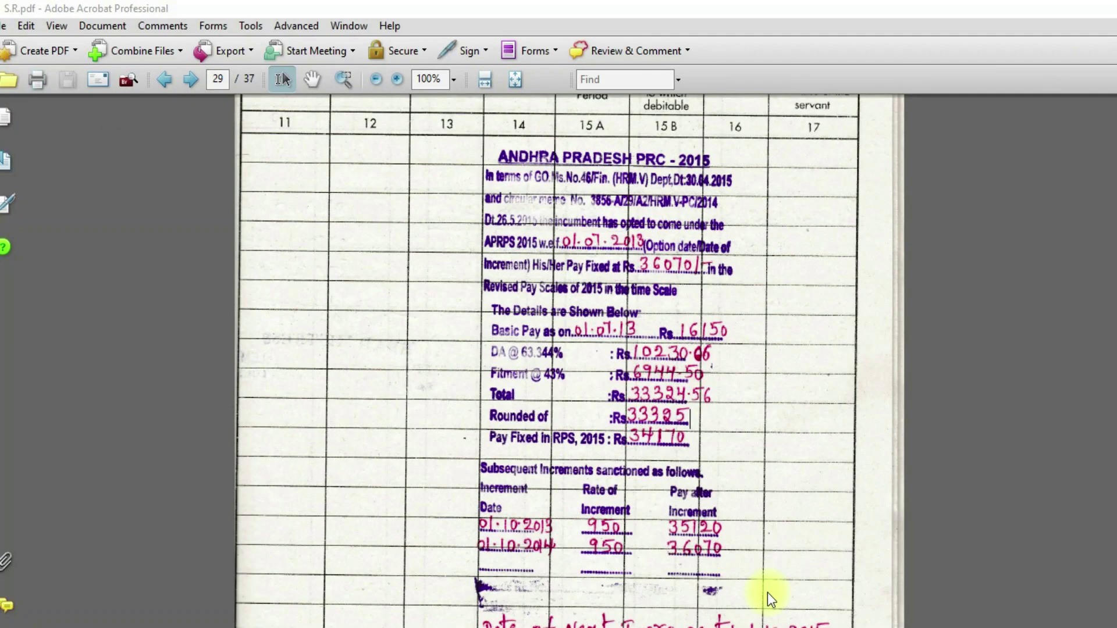
scroll(662, 524, down, 1)
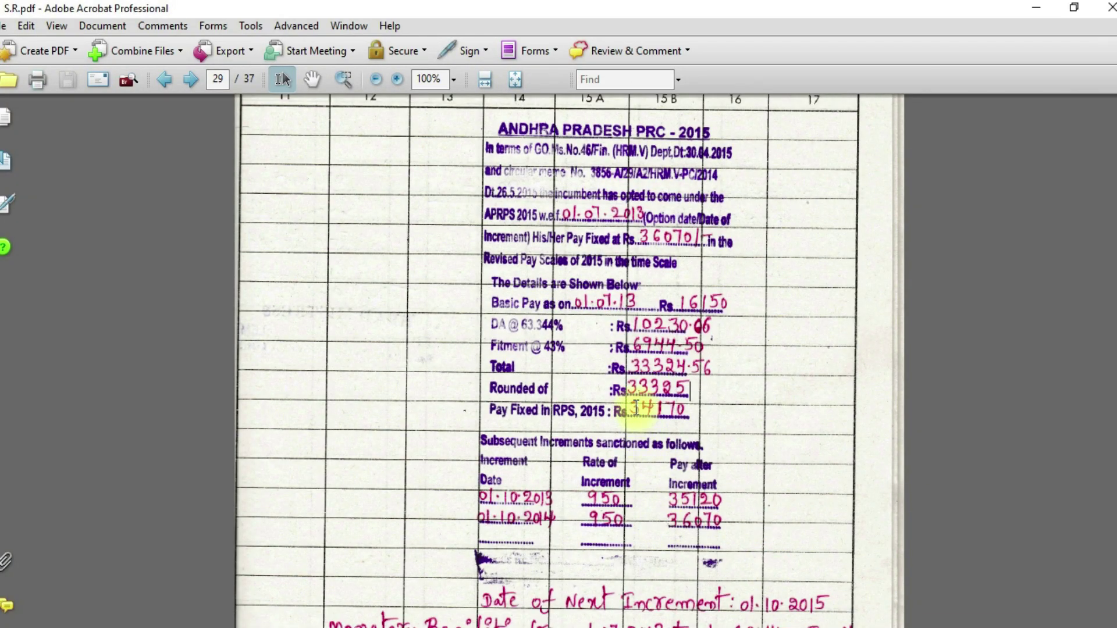
drag(628, 408, 686, 407)
click(717, 418)
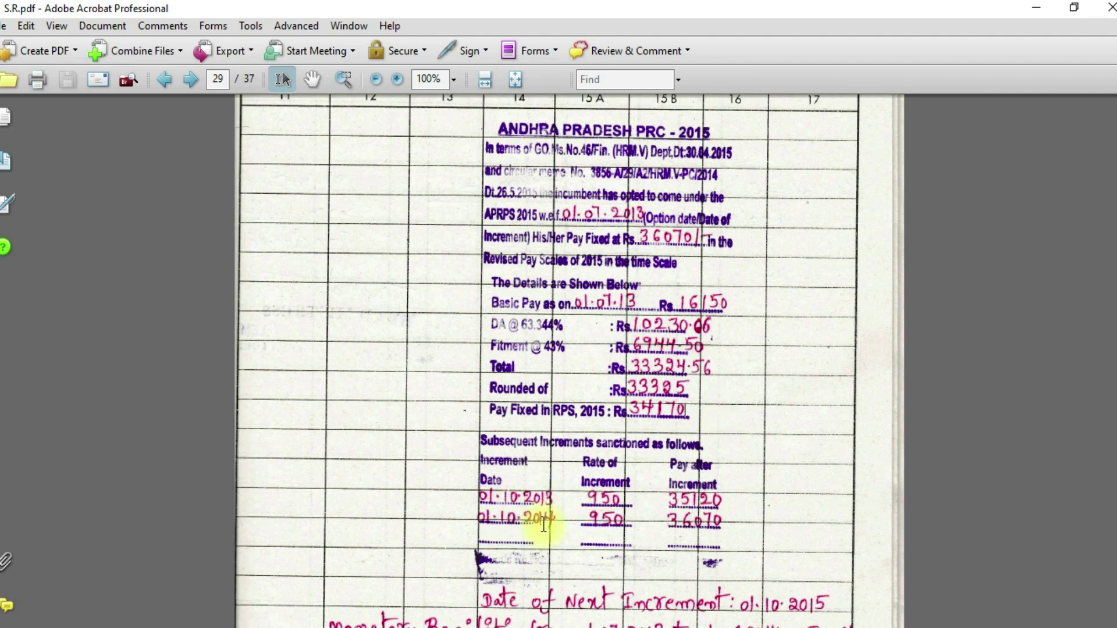
click(578, 518)
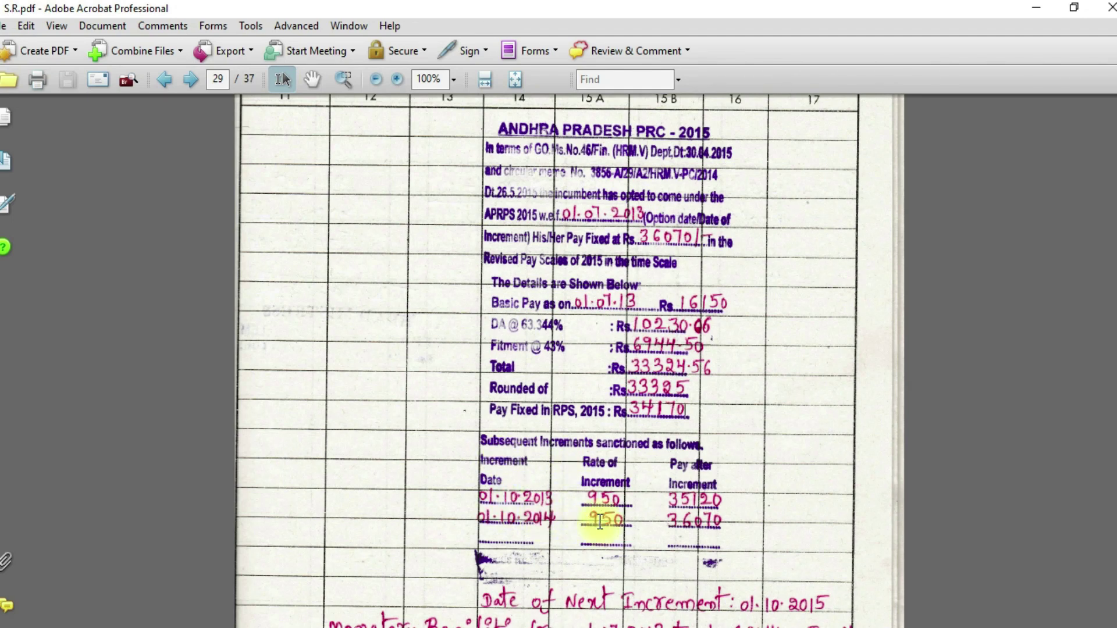
scroll(600, 521, down, 1)
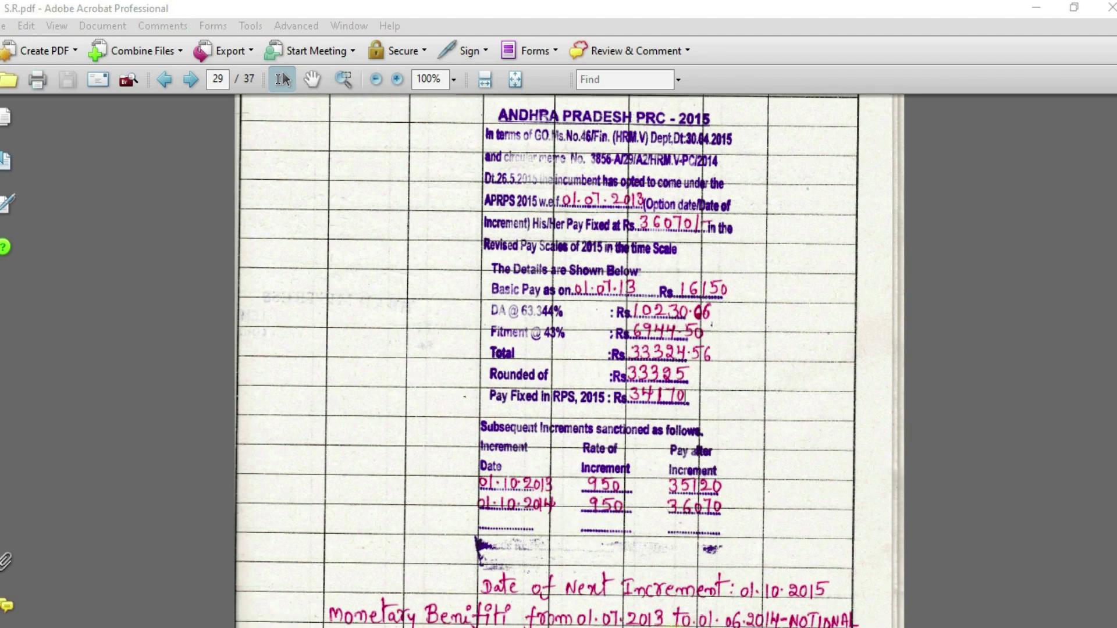
key(alt+Tab)
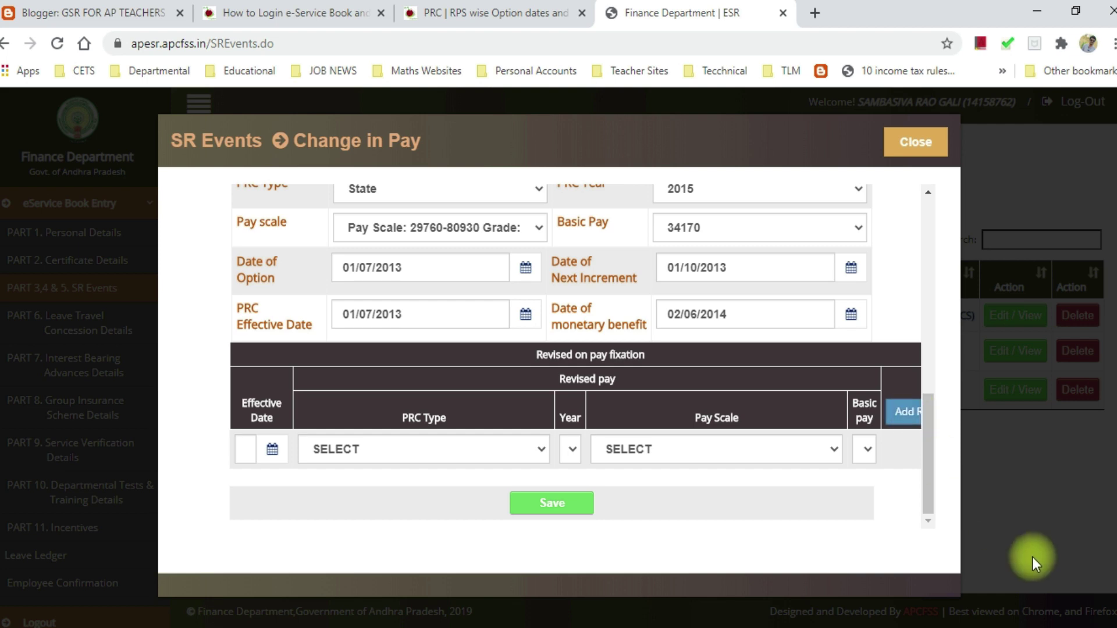
Check the first increment date in S.R.pdf and enter 01/10/2013 as the effective date of the revised pay row
key(ctrl+minus)
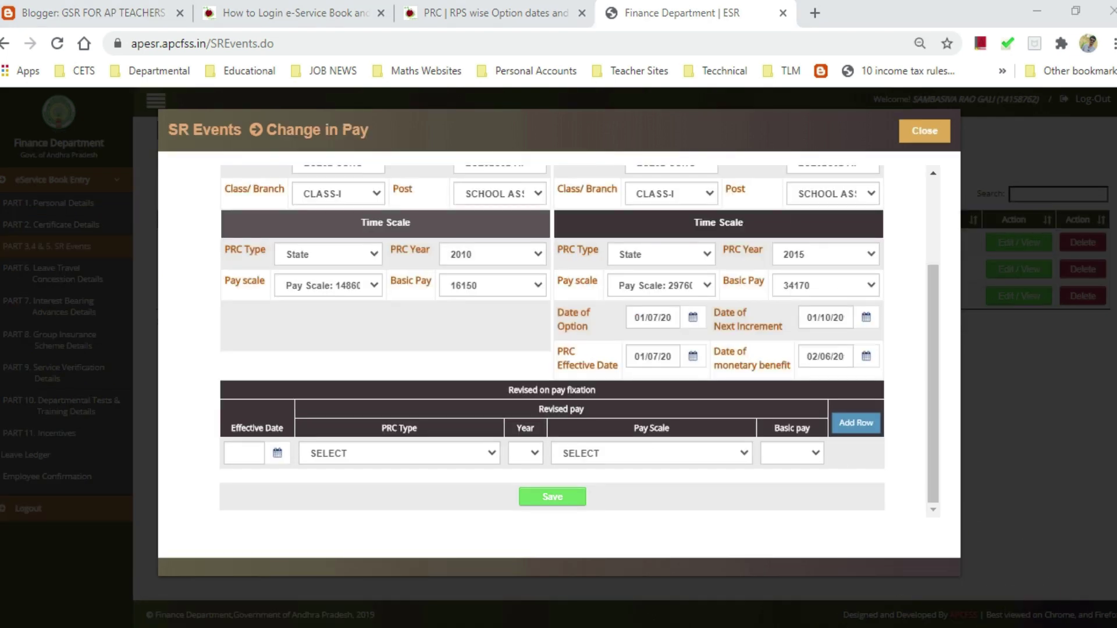
click(793, 559)
scroll(587, 517, down, 1)
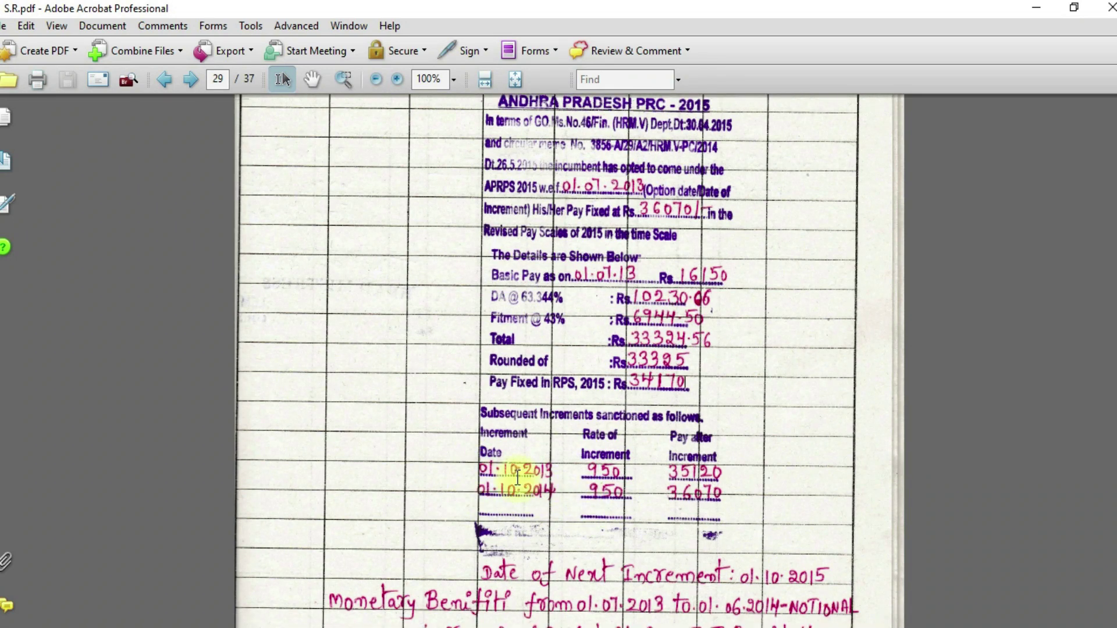
key(alt+Tab)
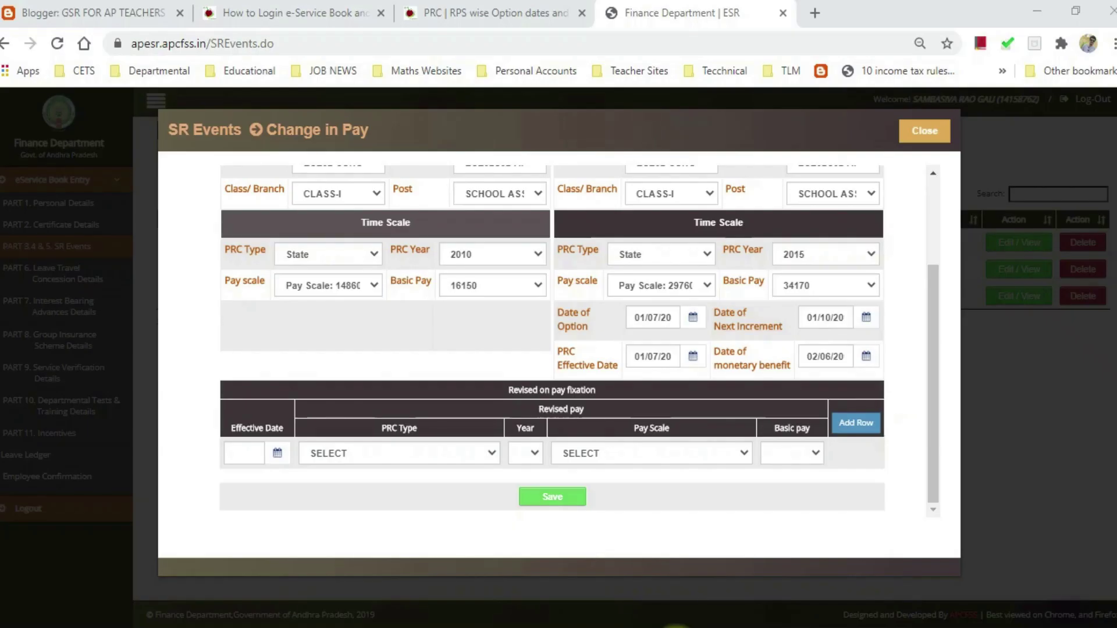
click(244, 454)
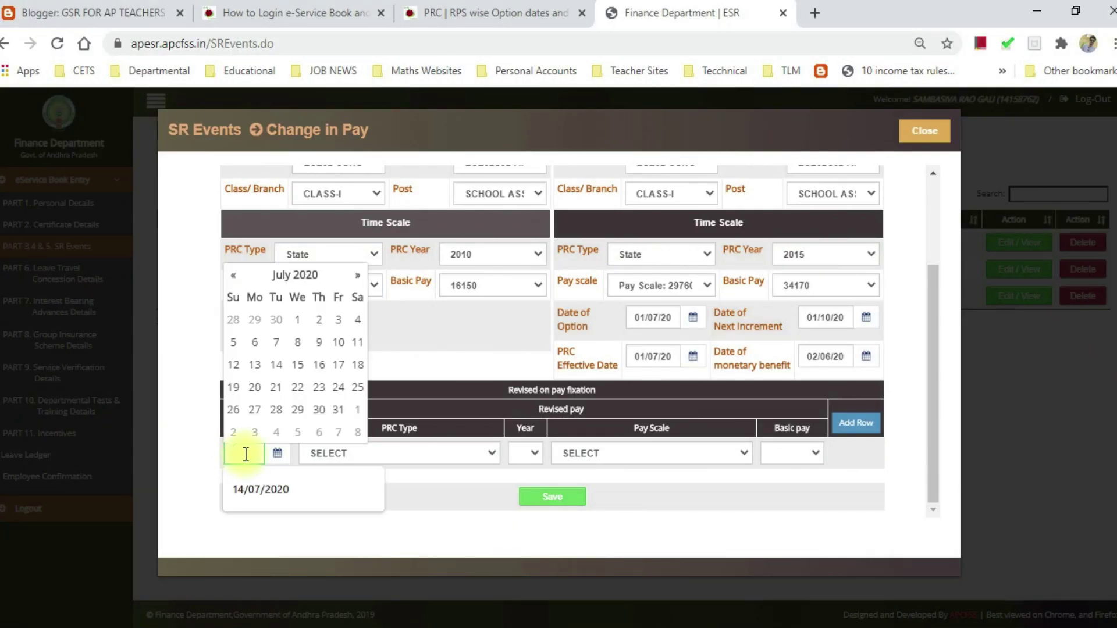
text(01)
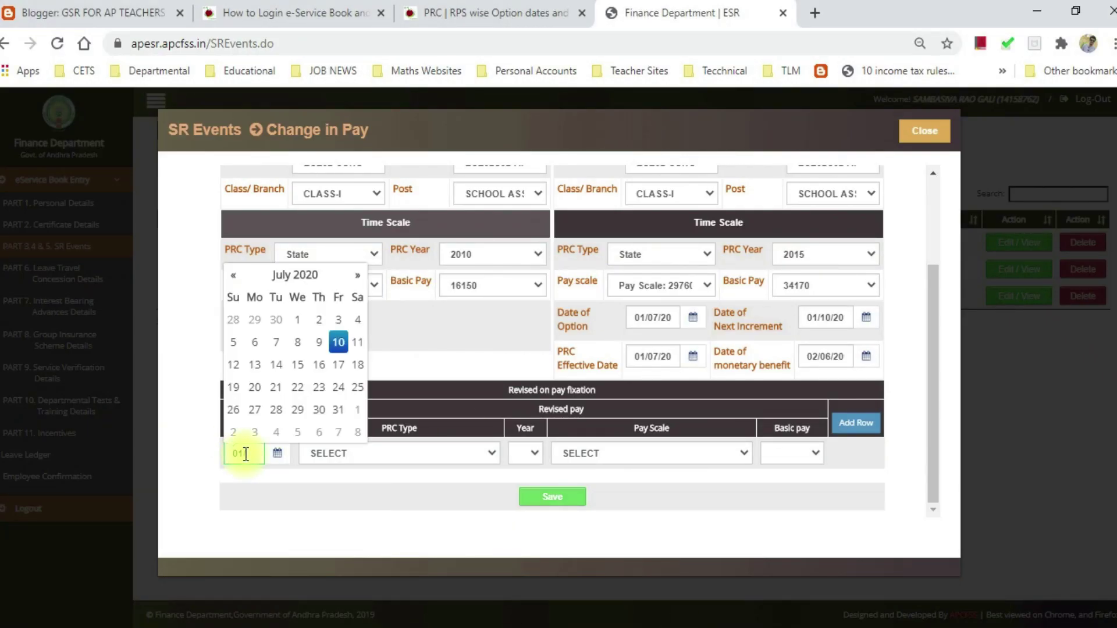
text(/10/201)
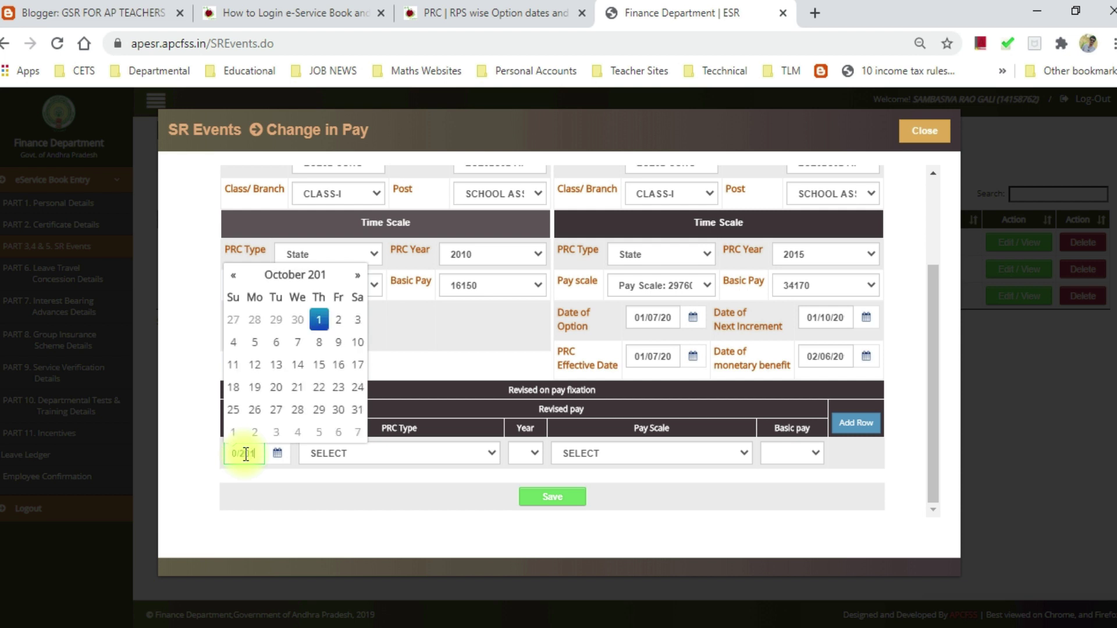
text(3)
click(346, 483)
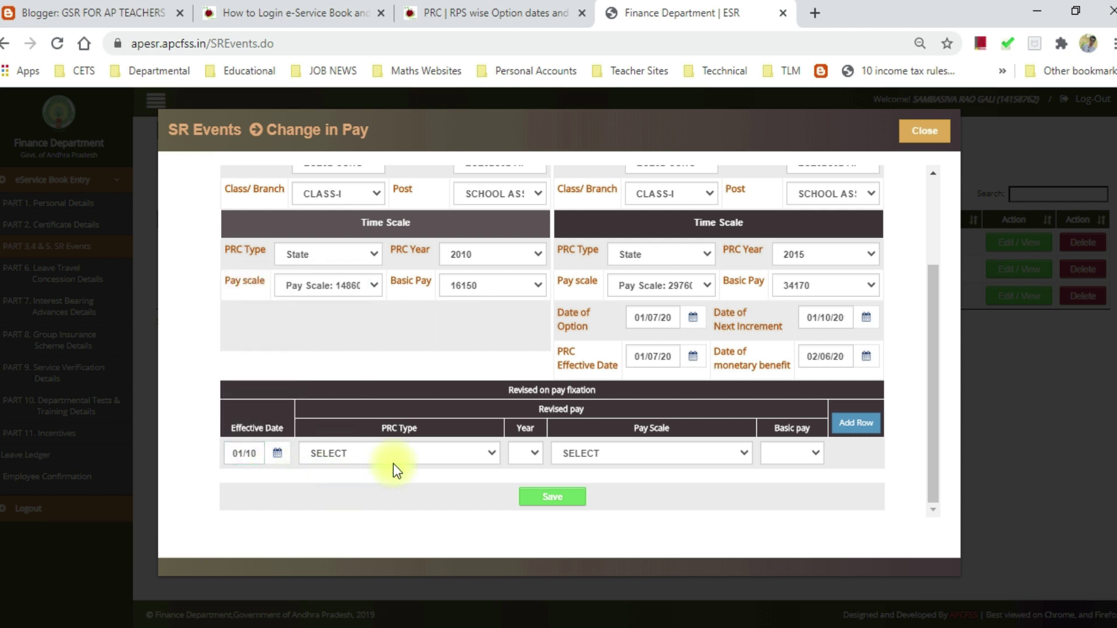
Set the revised pay row's PRC type to State and its year to 2015
click(390, 456)
click(380, 484)
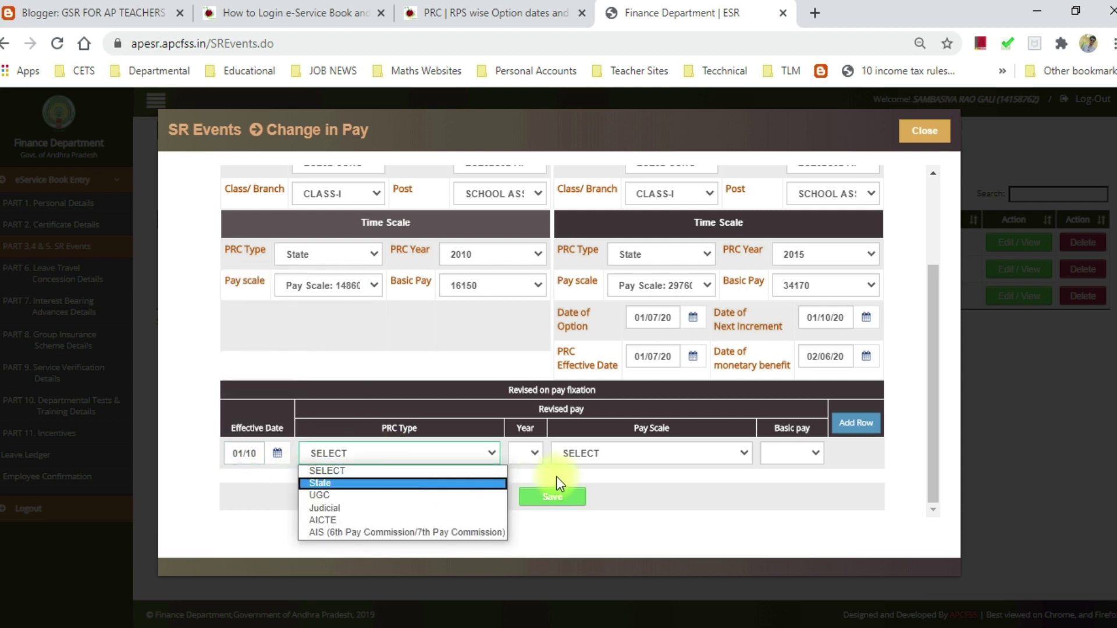
click(529, 456)
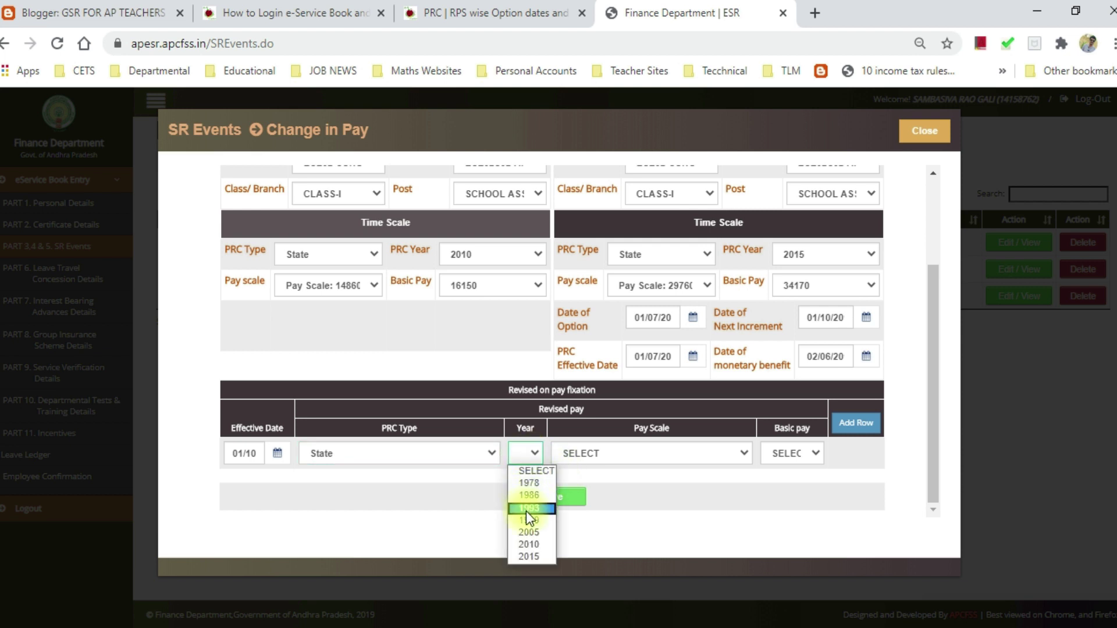
click(530, 557)
click(794, 452)
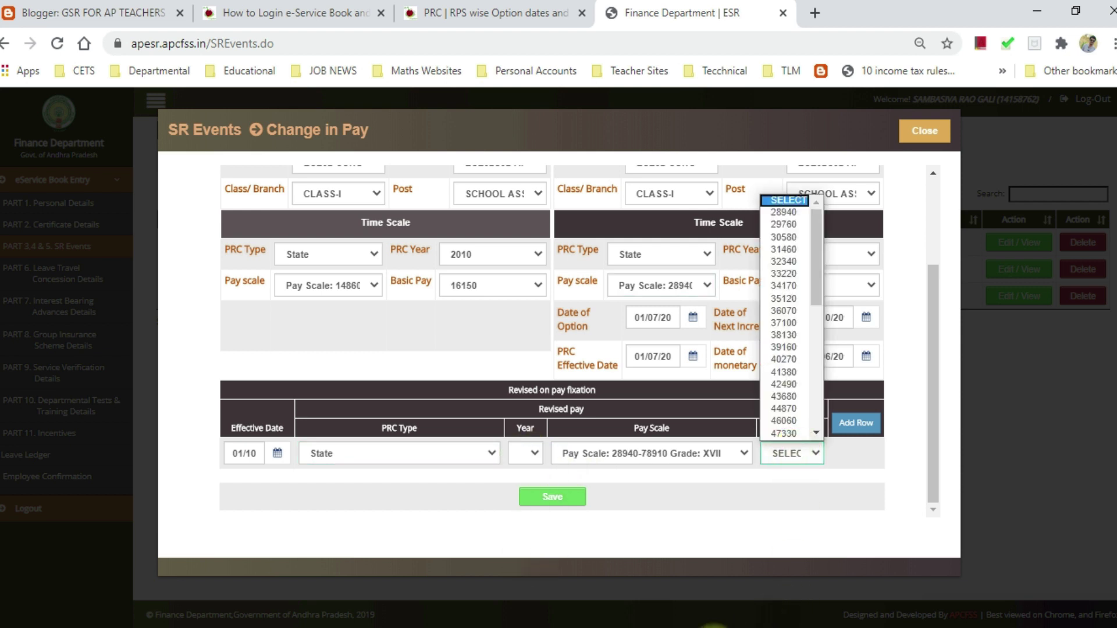
click(779, 625)
click(778, 599)
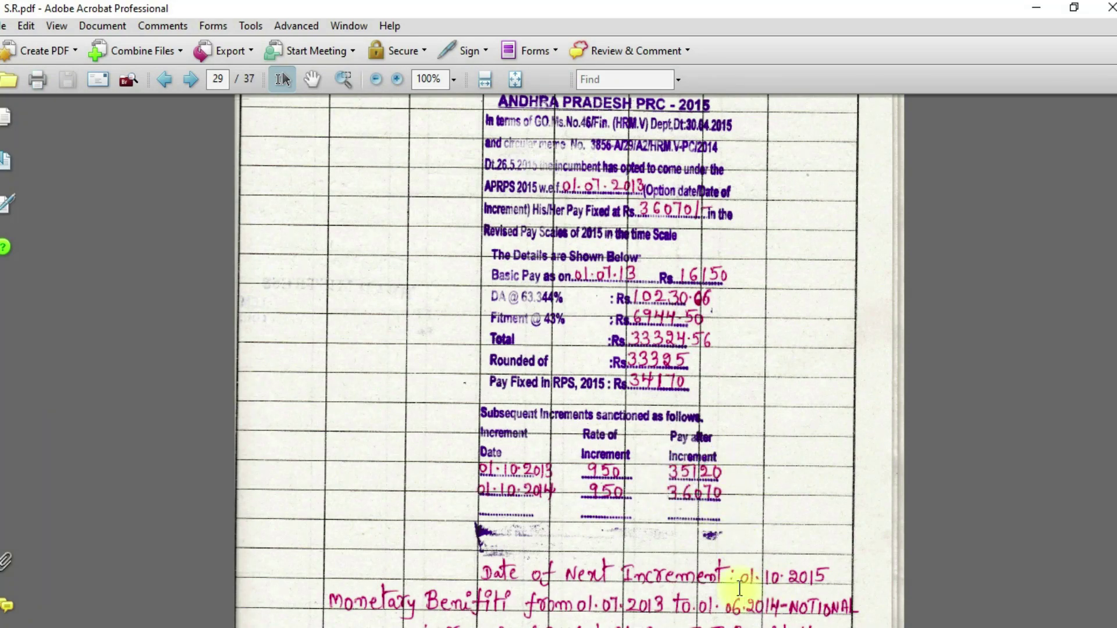
key(alt+Tab)
click(814, 454)
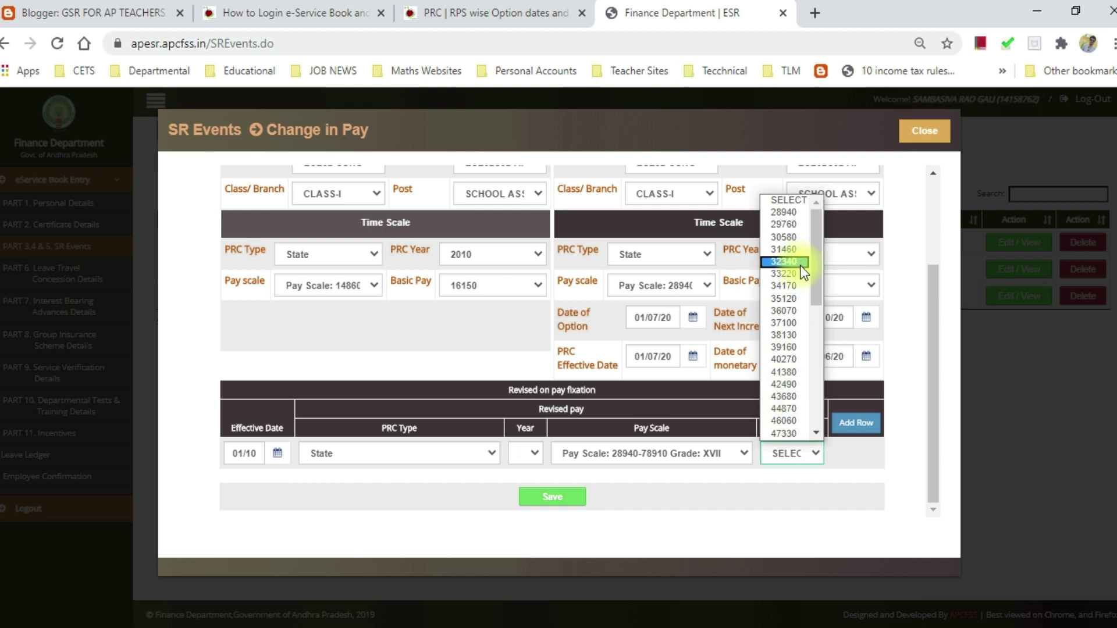
click(799, 298)
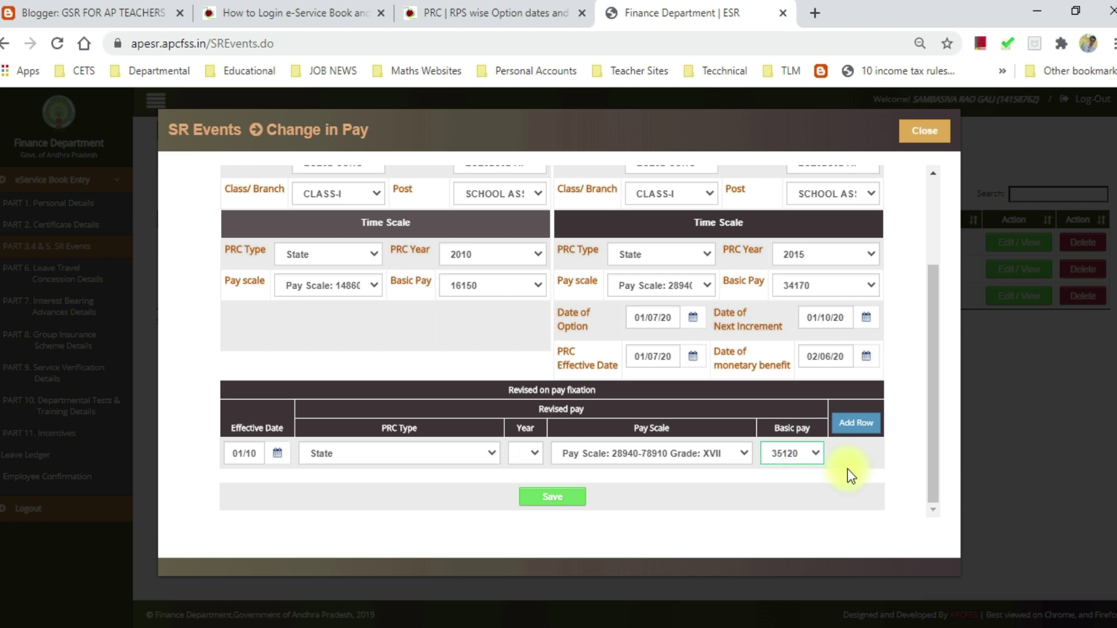
click(852, 423)
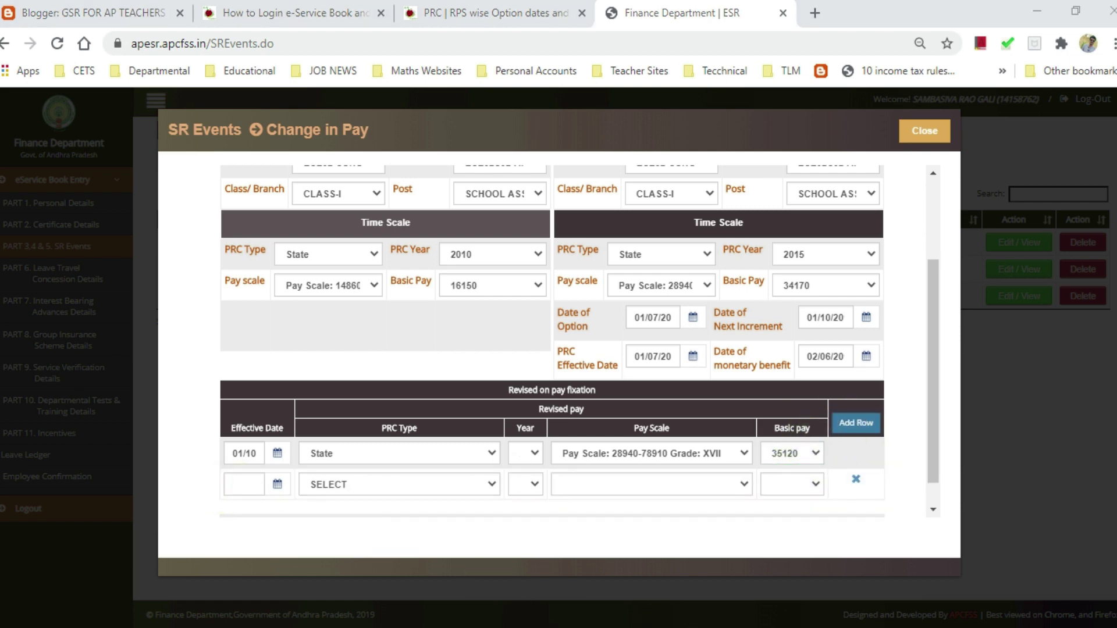
click(819, 577)
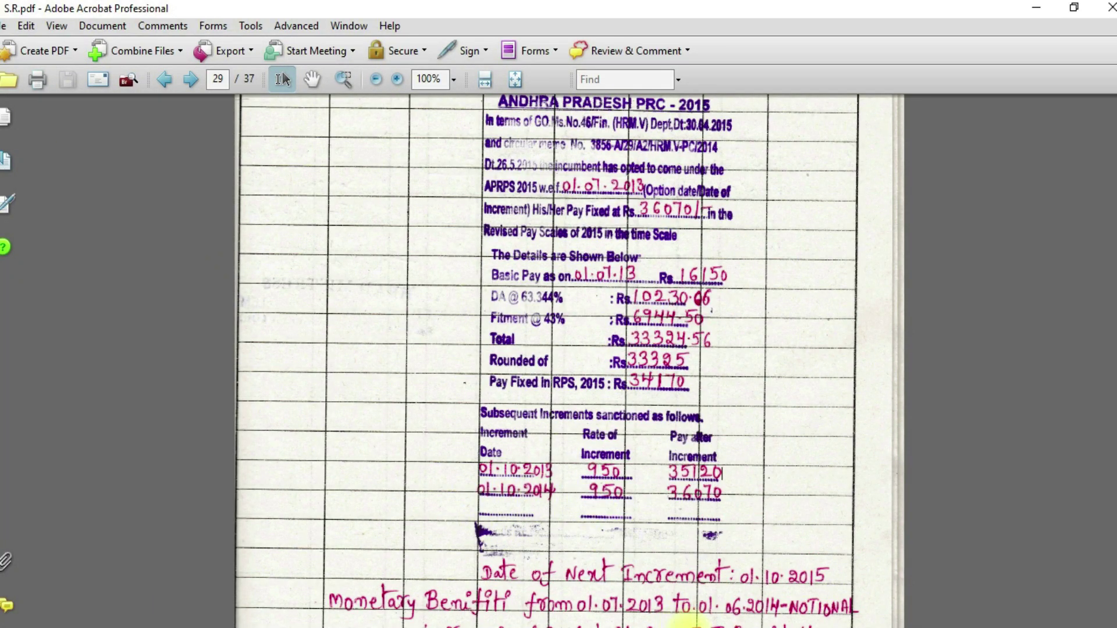
click(678, 541)
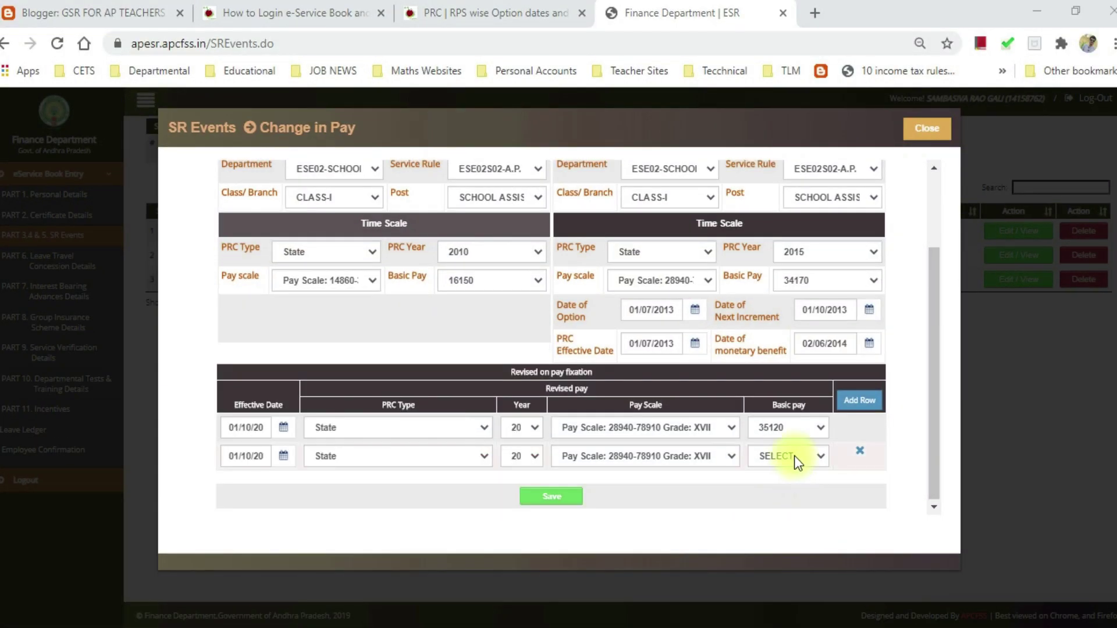
click(794, 455)
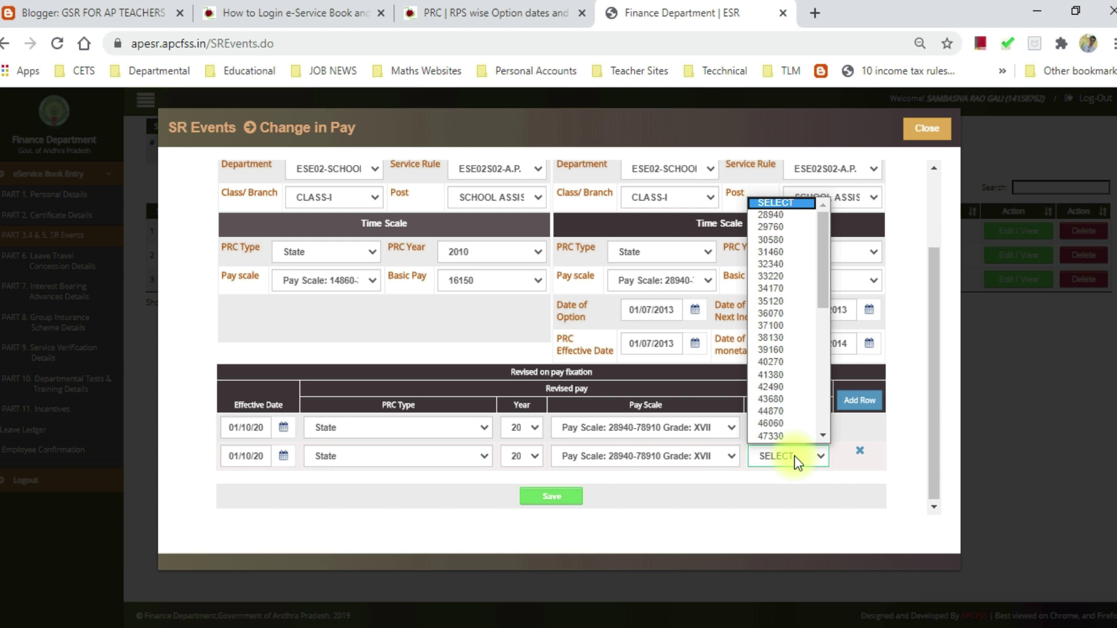
scroll(800, 440, down, 1)
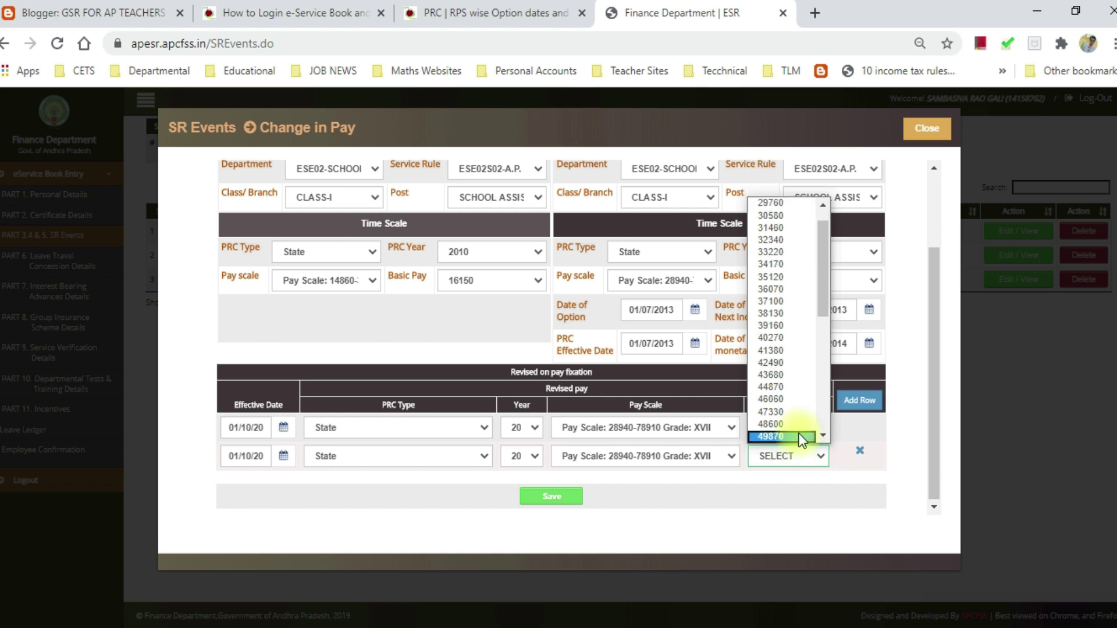
scroll(800, 437, up, 1)
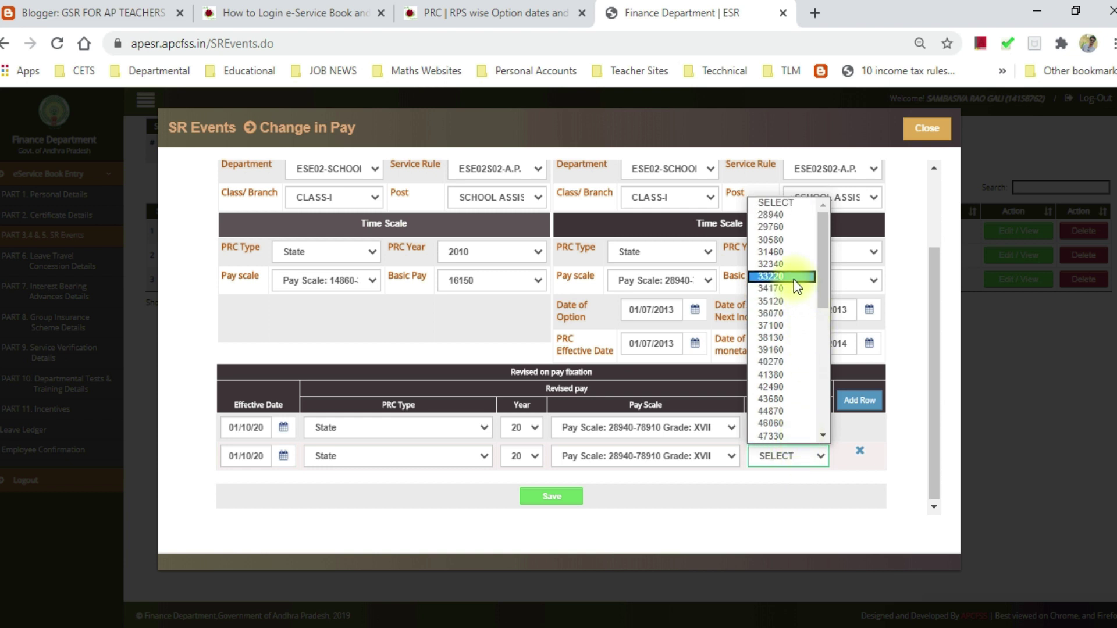
click(786, 314)
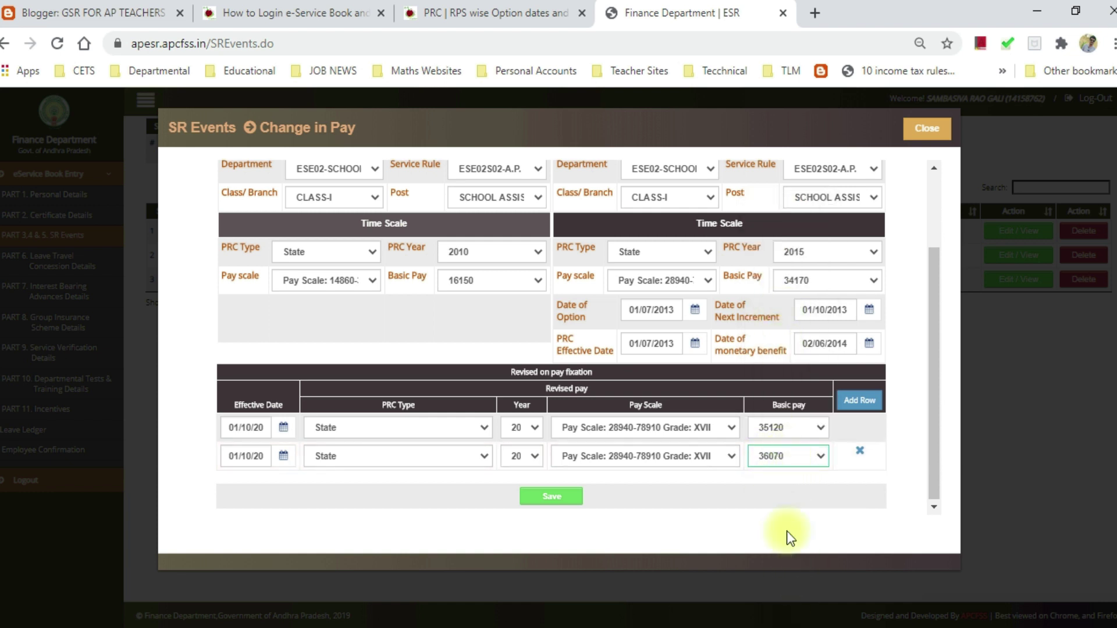
click(860, 401)
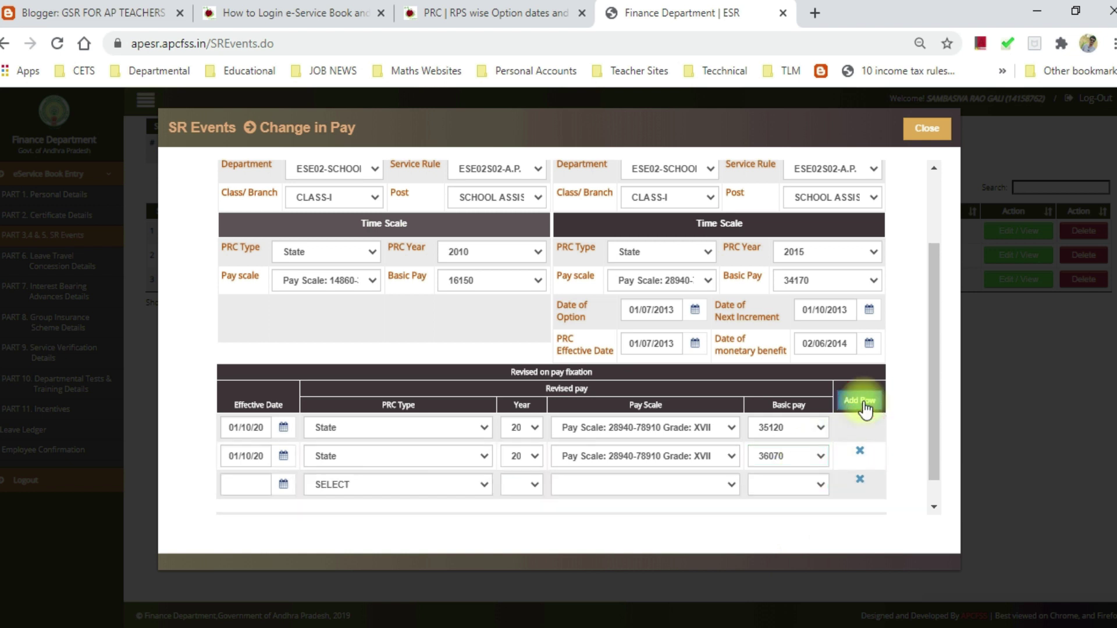
click(860, 481)
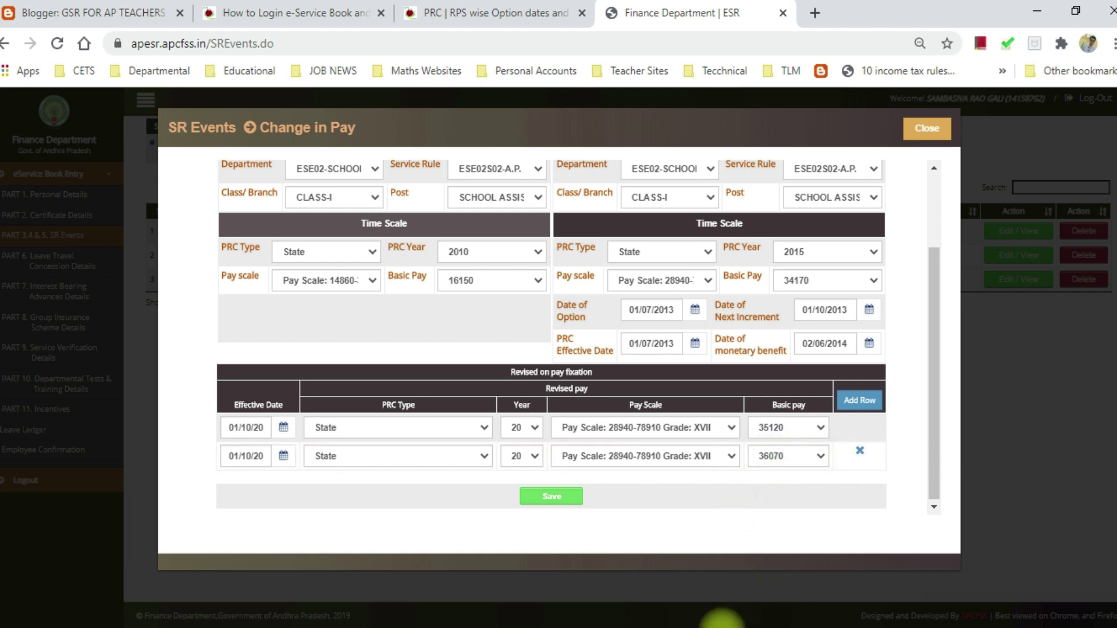
Check the entry on page 28 of S.R.pdf, save and submit the pay revision details, and close the Change in Pay form
mouse_move(750, 618)
click(790, 568)
scroll(704, 448, up, 6)
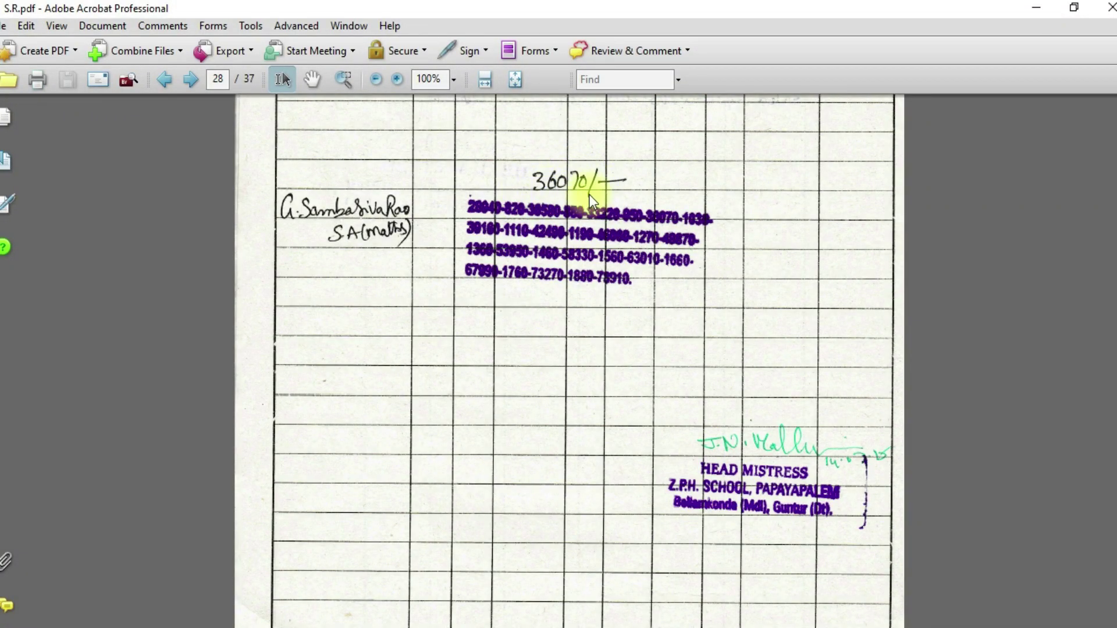
key(alt+Tab)
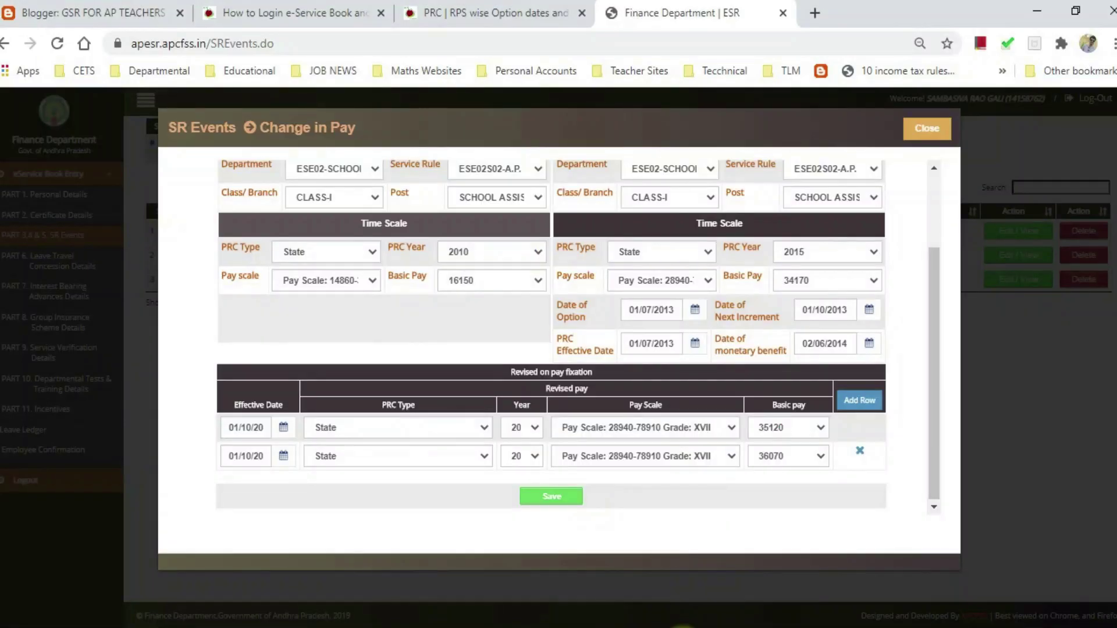
click(567, 497)
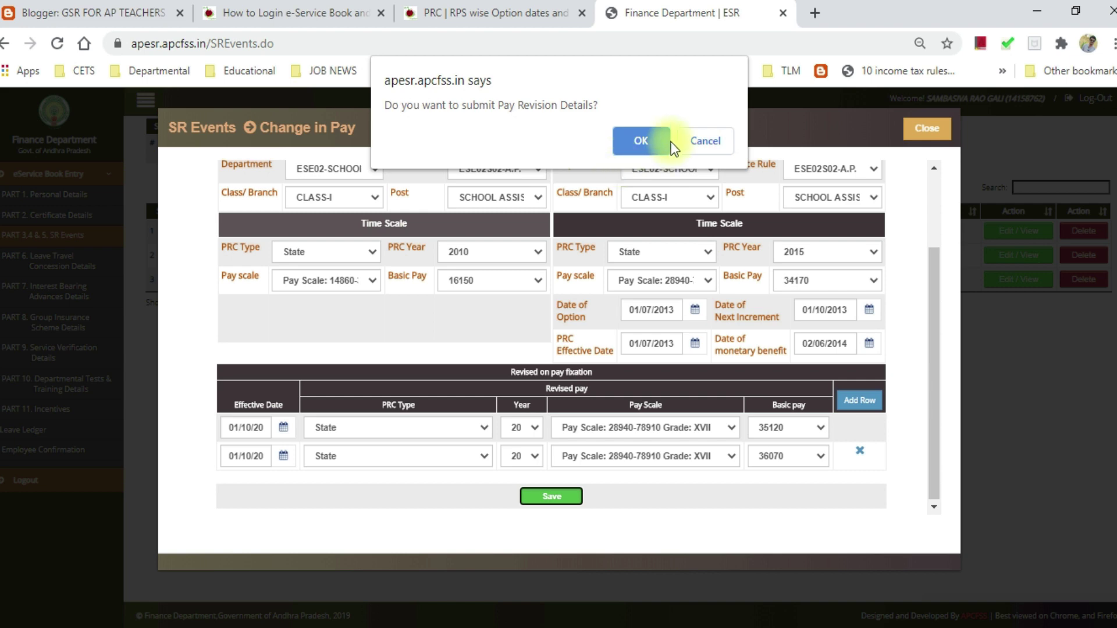
click(641, 143)
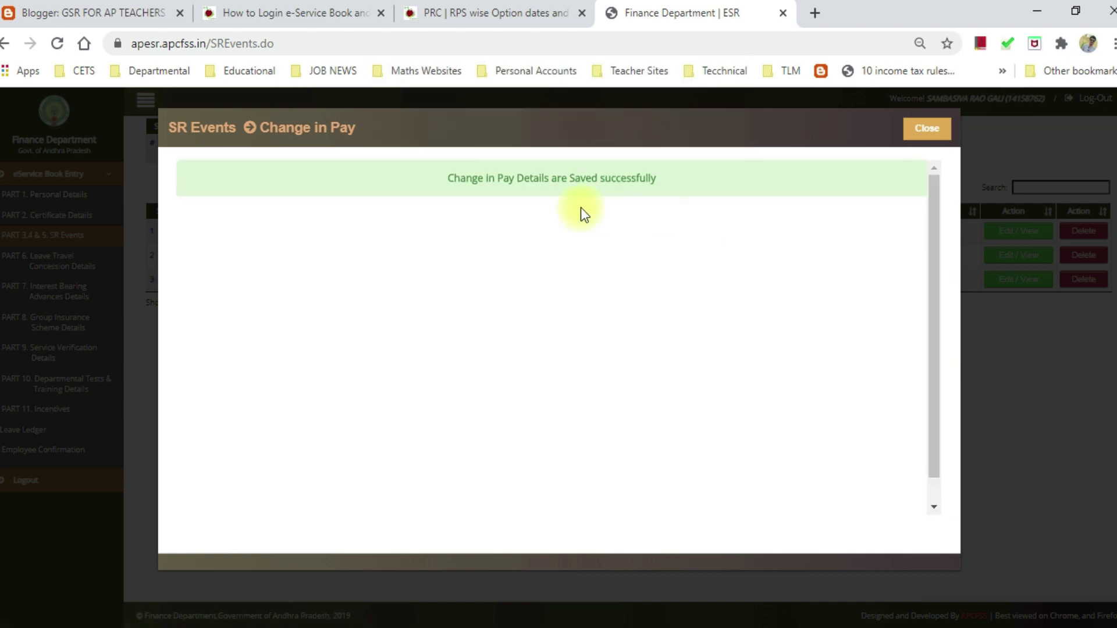
click(926, 128)
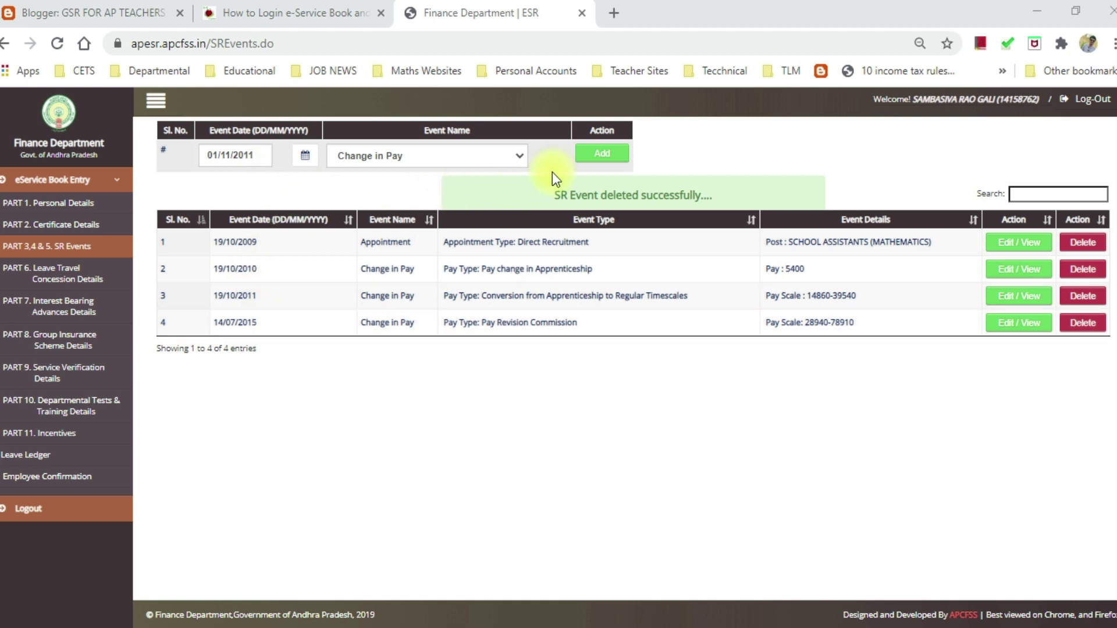
Add a Change in Pay event dated 01/11/2011 and choose Notional Increment as its type of pay
click(605, 154)
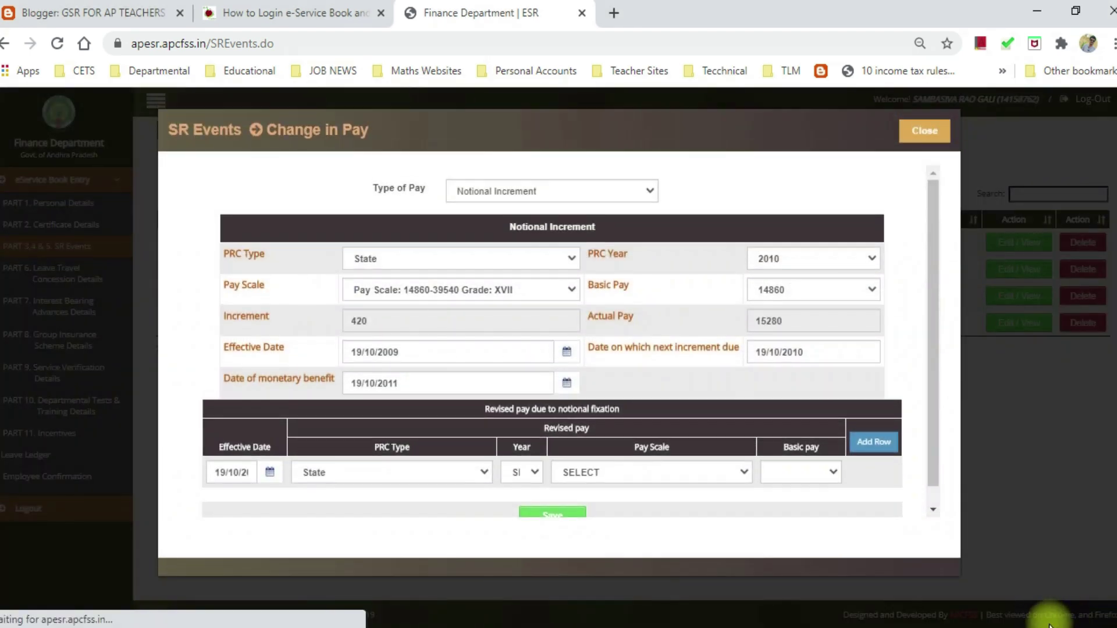
click(567, 191)
click(537, 260)
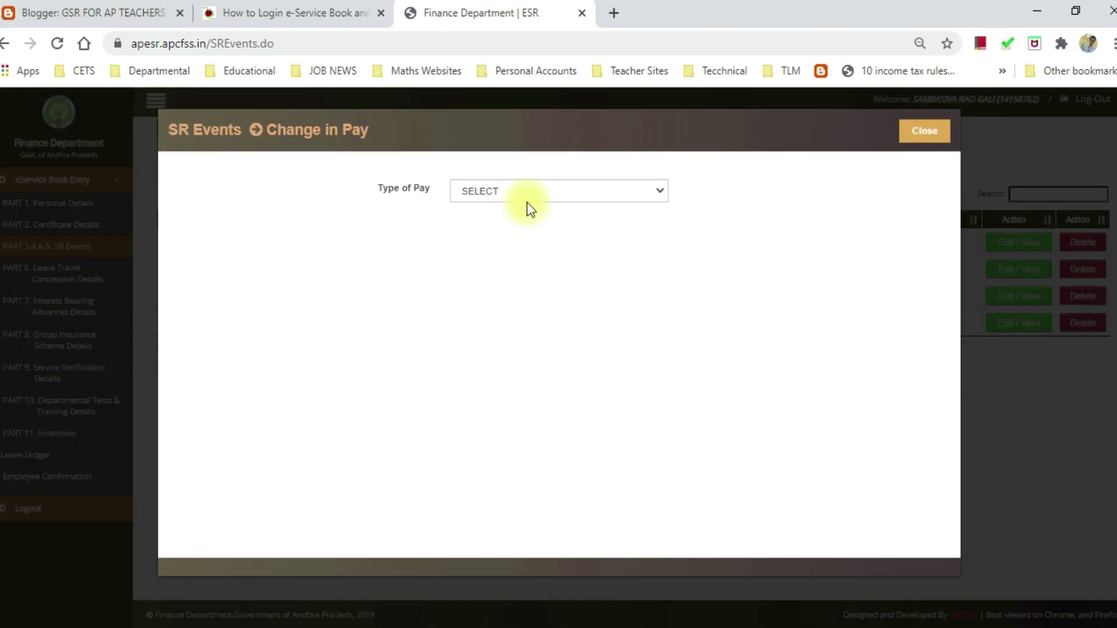
click(556, 191)
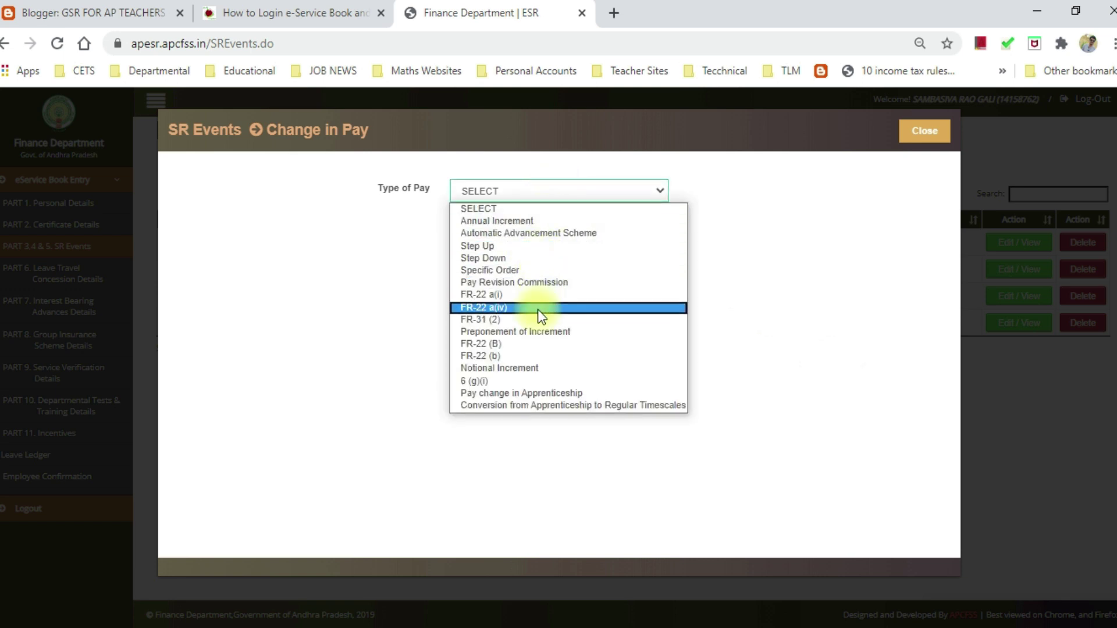
click(537, 368)
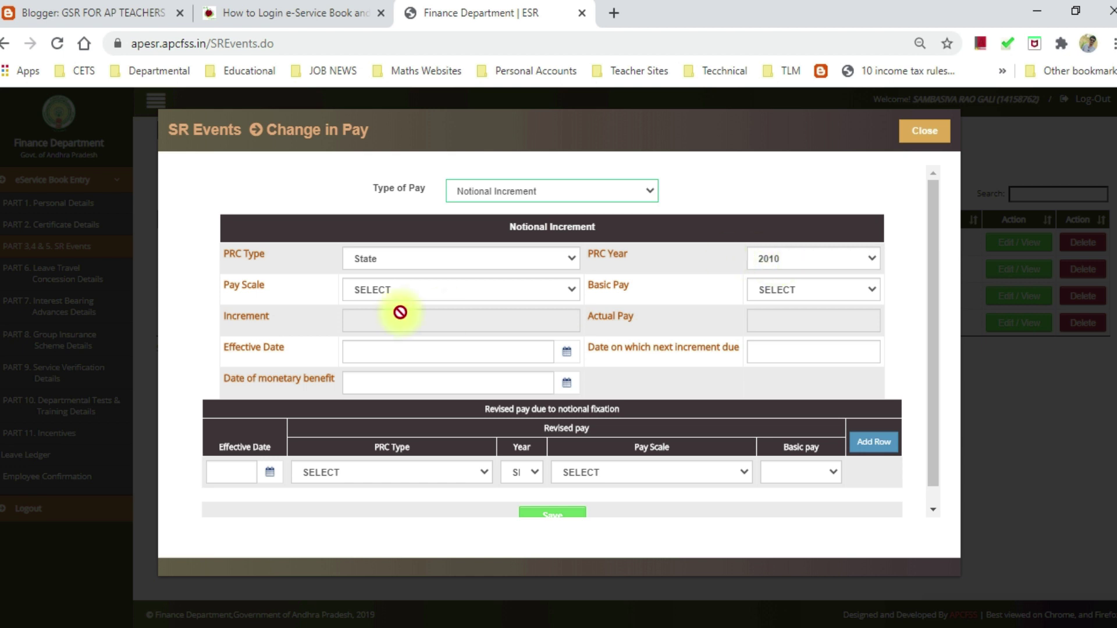
click(477, 288)
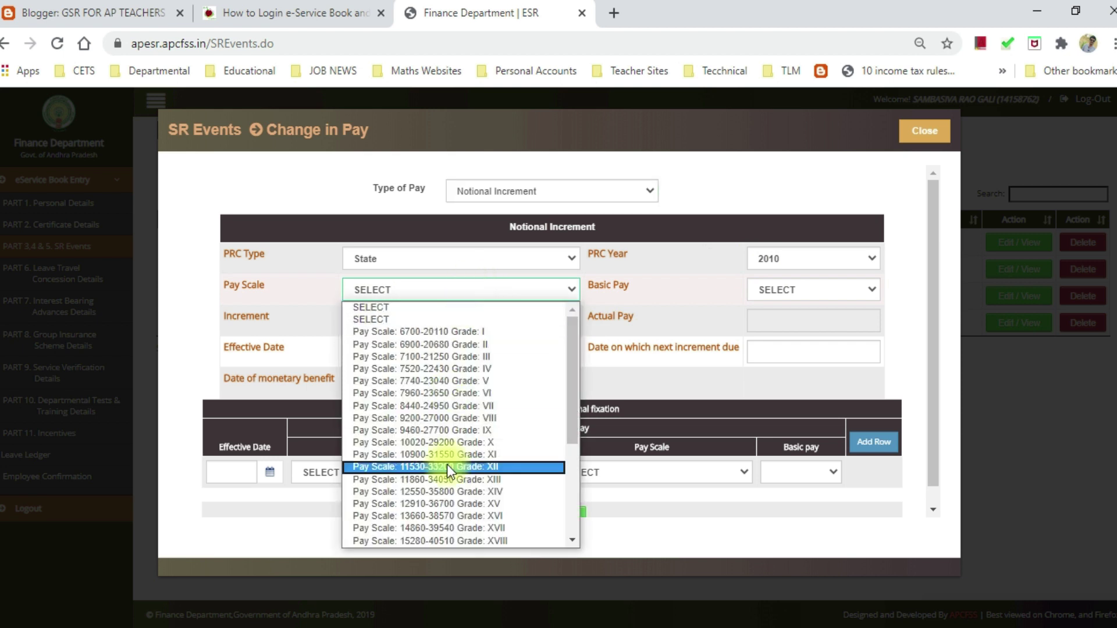
click(448, 528)
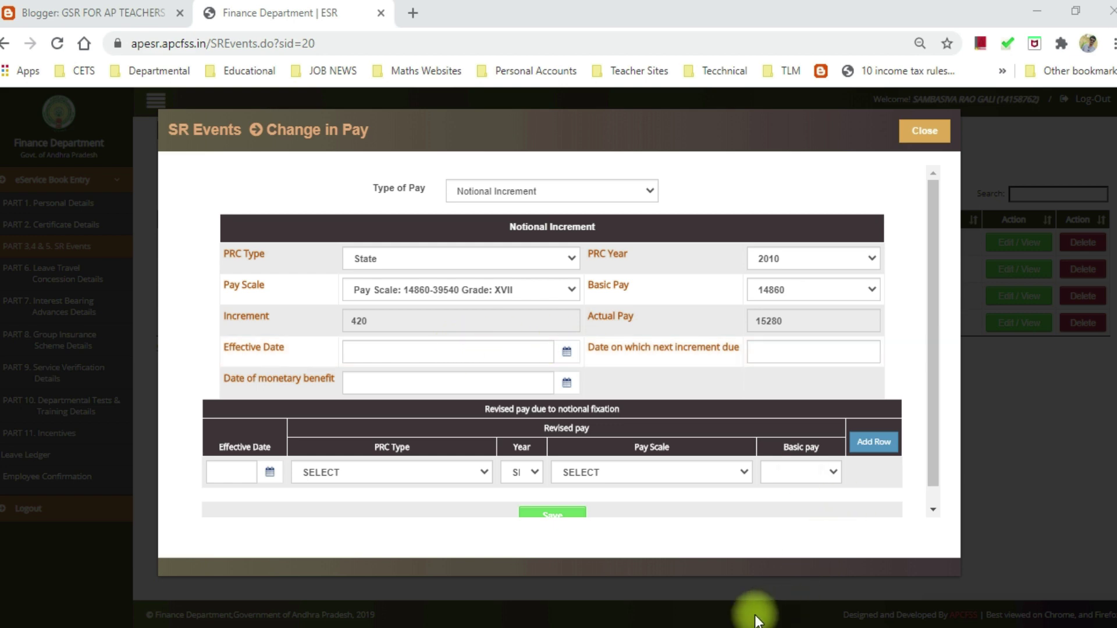
mouse_move(750, 618)
click(787, 610)
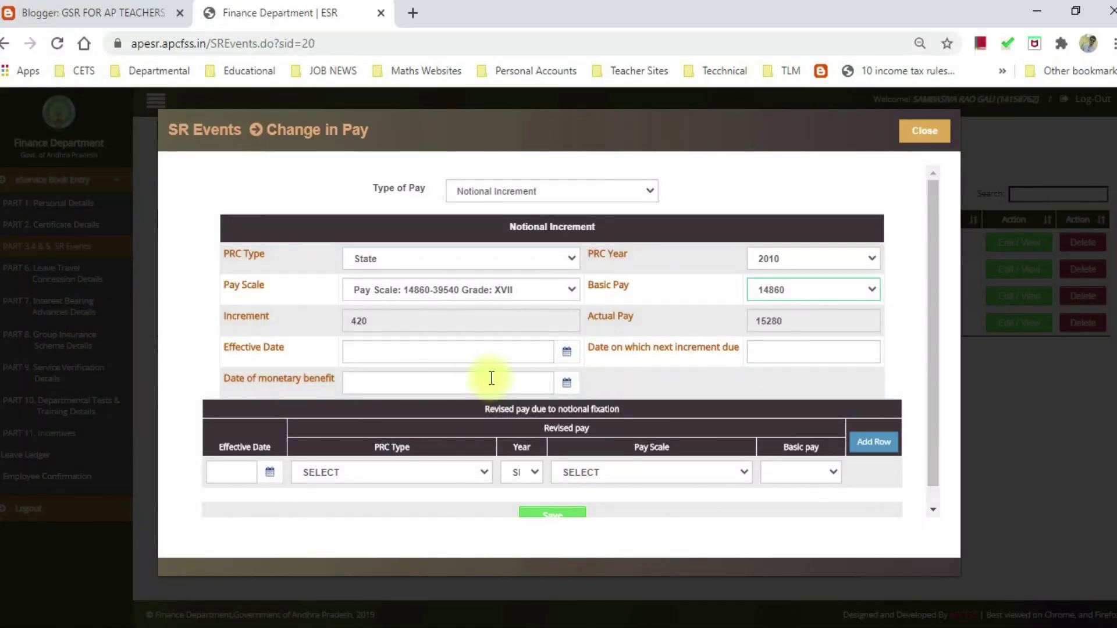
Set the notional increment's effective date to 19/10/2009
click(468, 354)
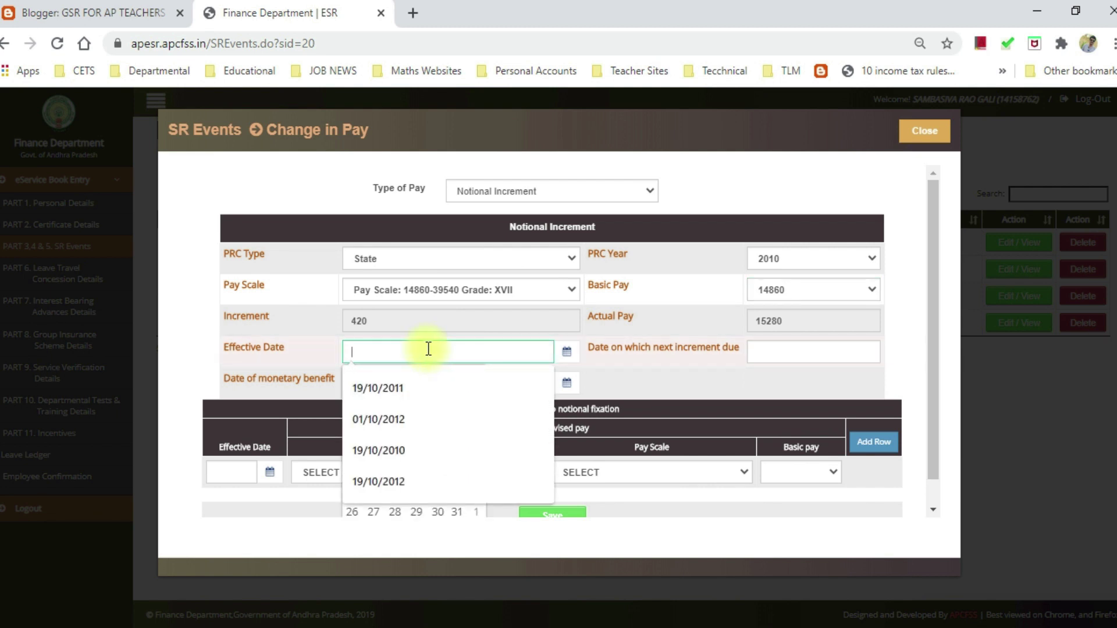
click(425, 447)
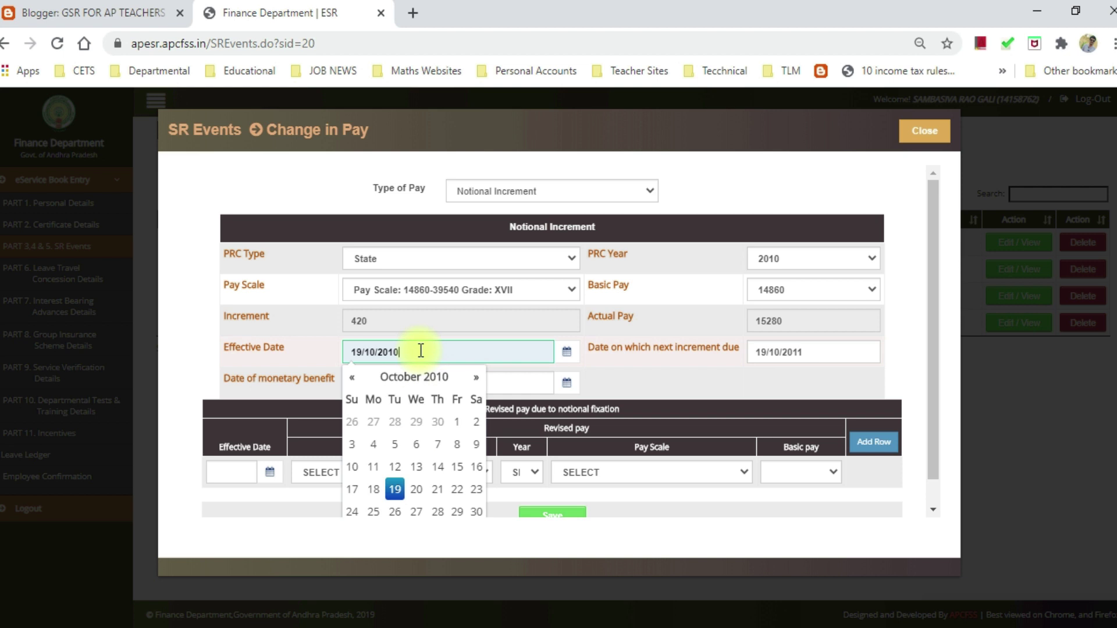
key(BackSpace)
text(9)
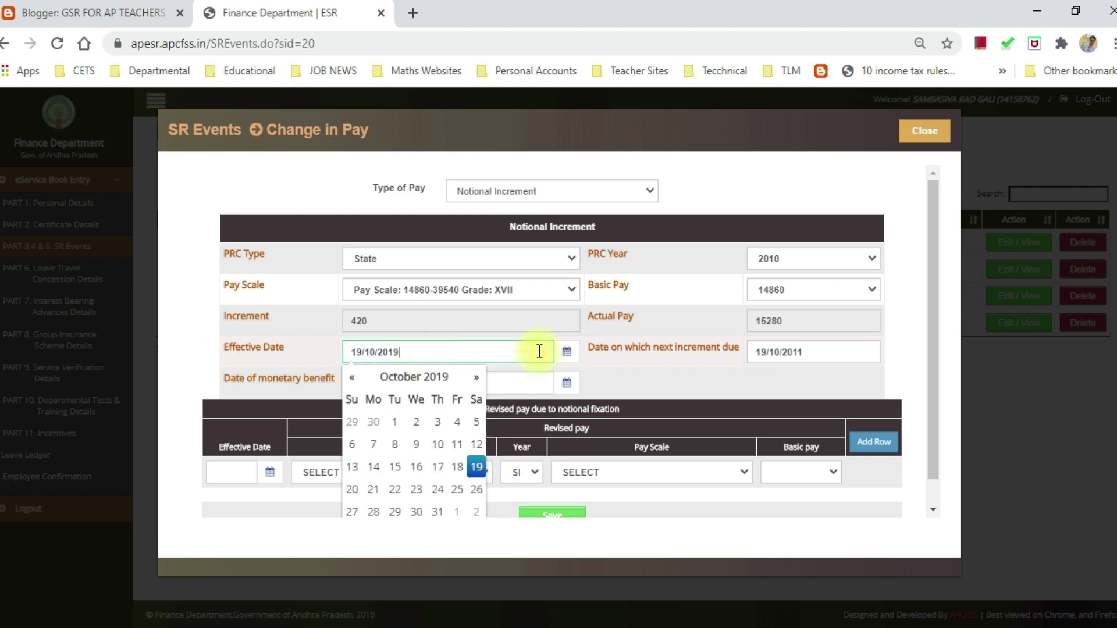
key(BackSpace)
key(BackSpace)
text(09)
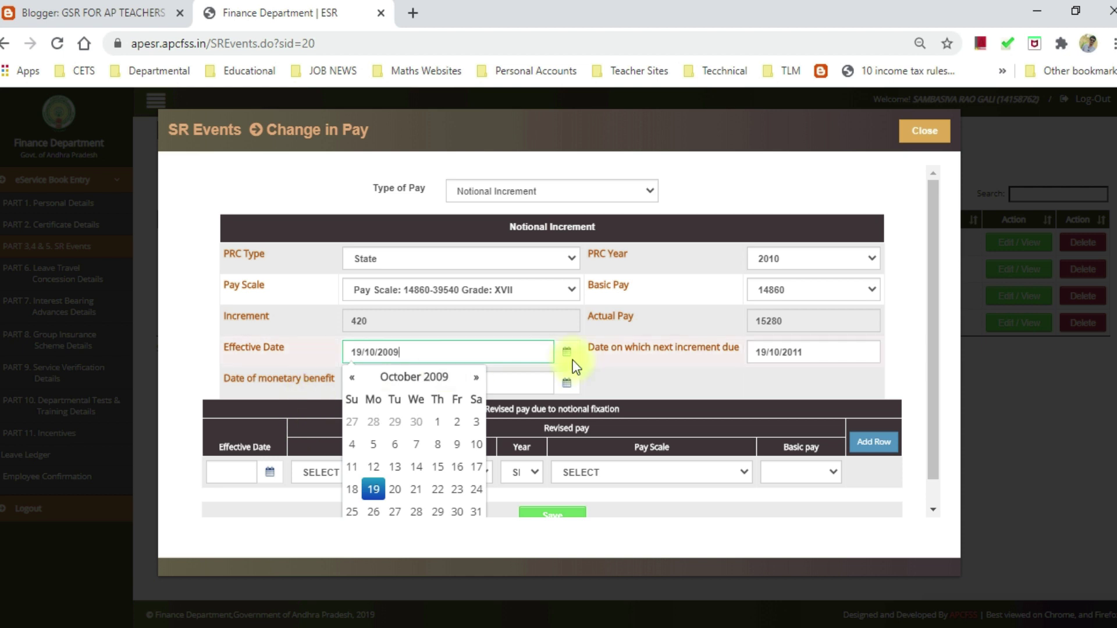
click(561, 321)
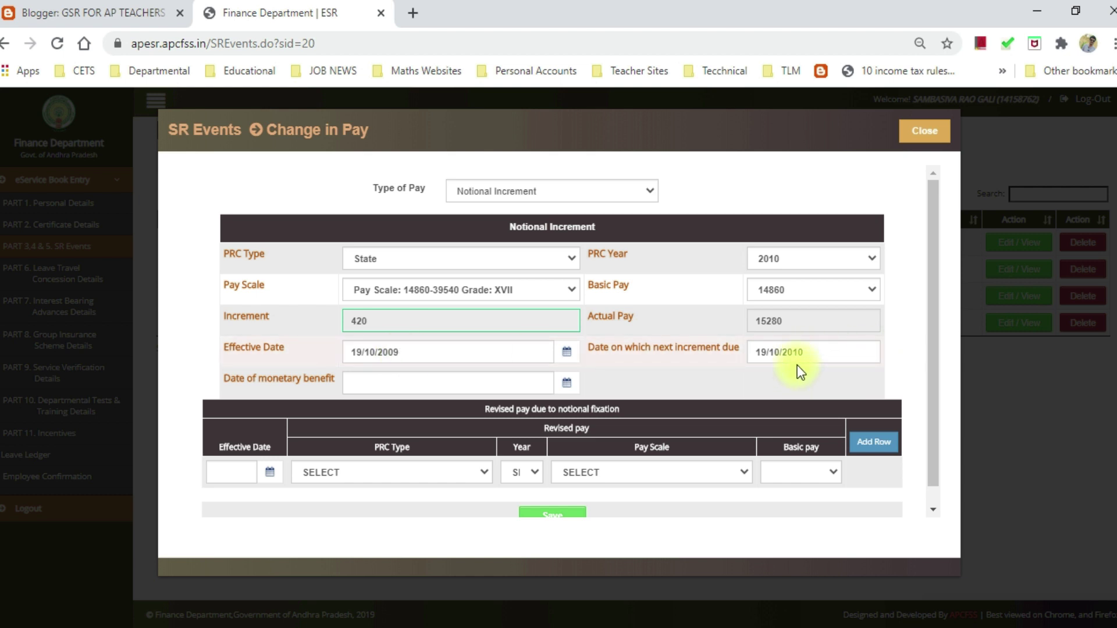
Set the notional increment's date of monetary benefit to 19/10/2011
click(462, 387)
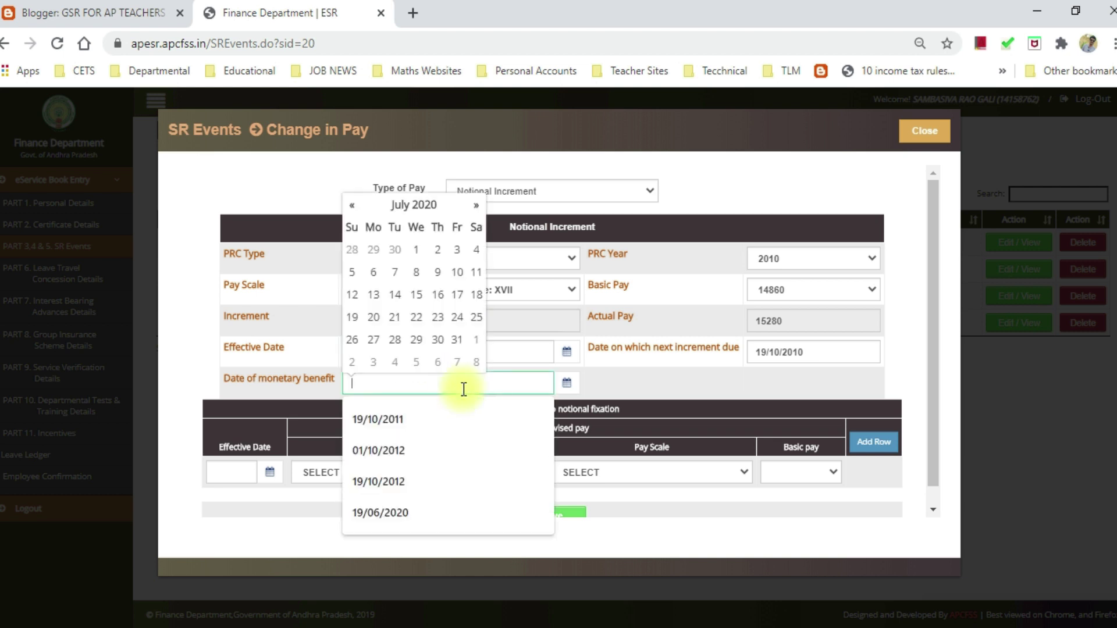
click(455, 424)
click(662, 381)
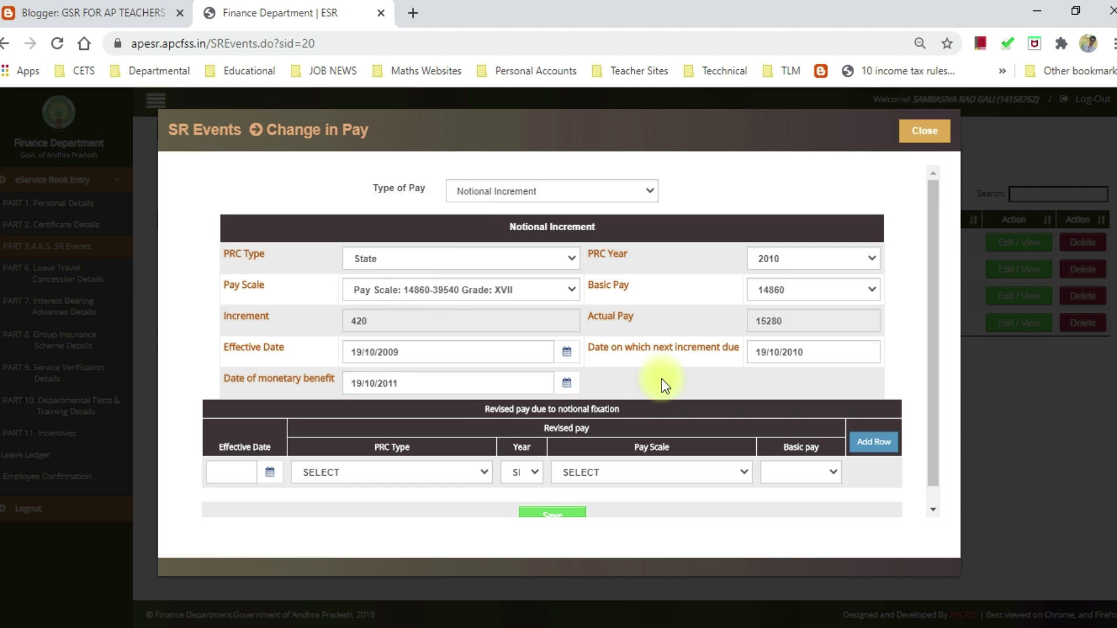
Enter 19/10/2011 as the effective date in the revised pay row for notional fixation
scroll(644, 375, down, 1)
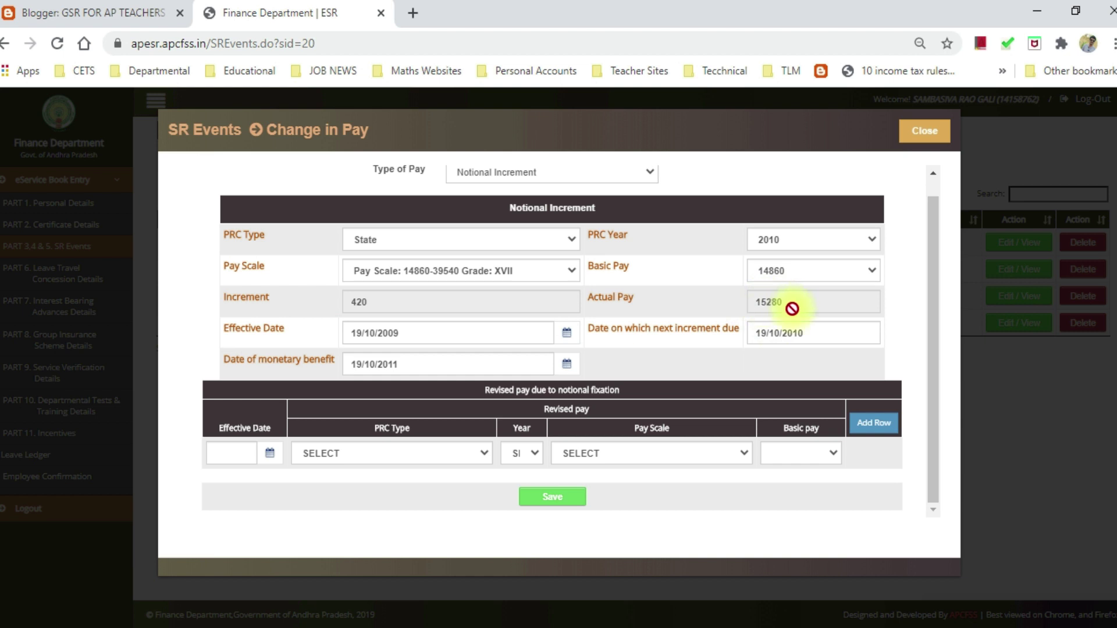
click(230, 453)
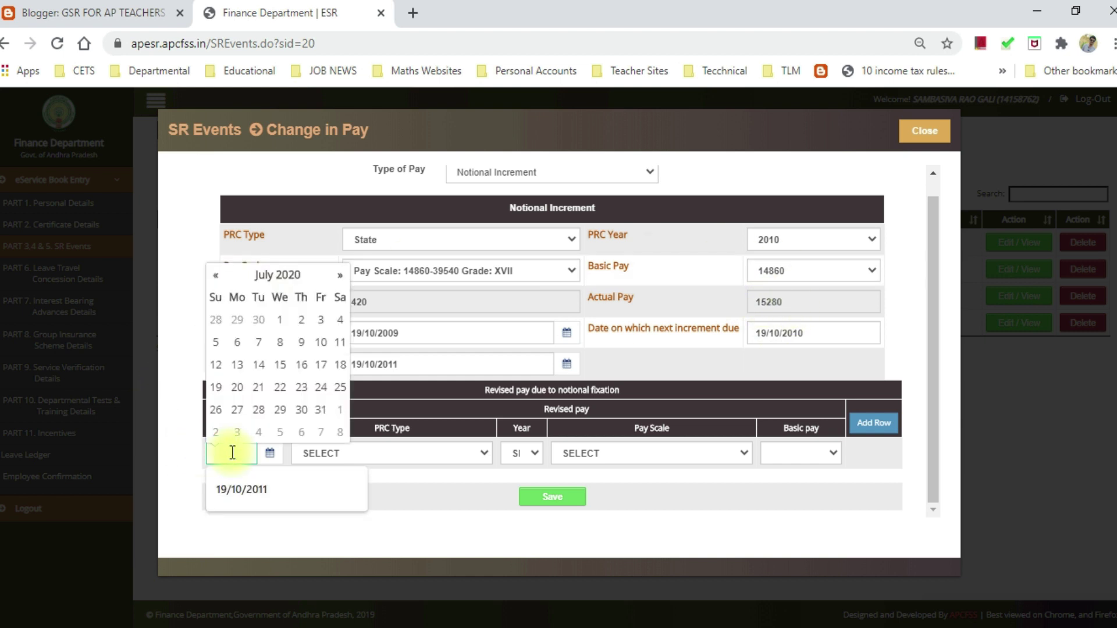
click(235, 489)
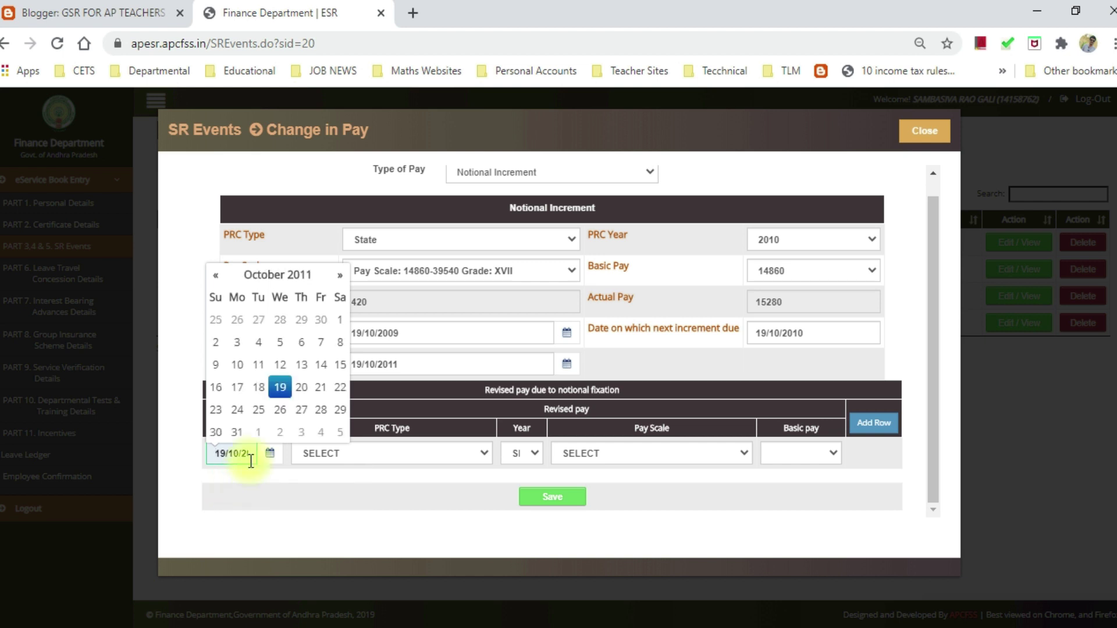
Change the effective date in the revised pay row for notional fixation to 19/10/2010
key(Right)
key(Right)
key(Right)
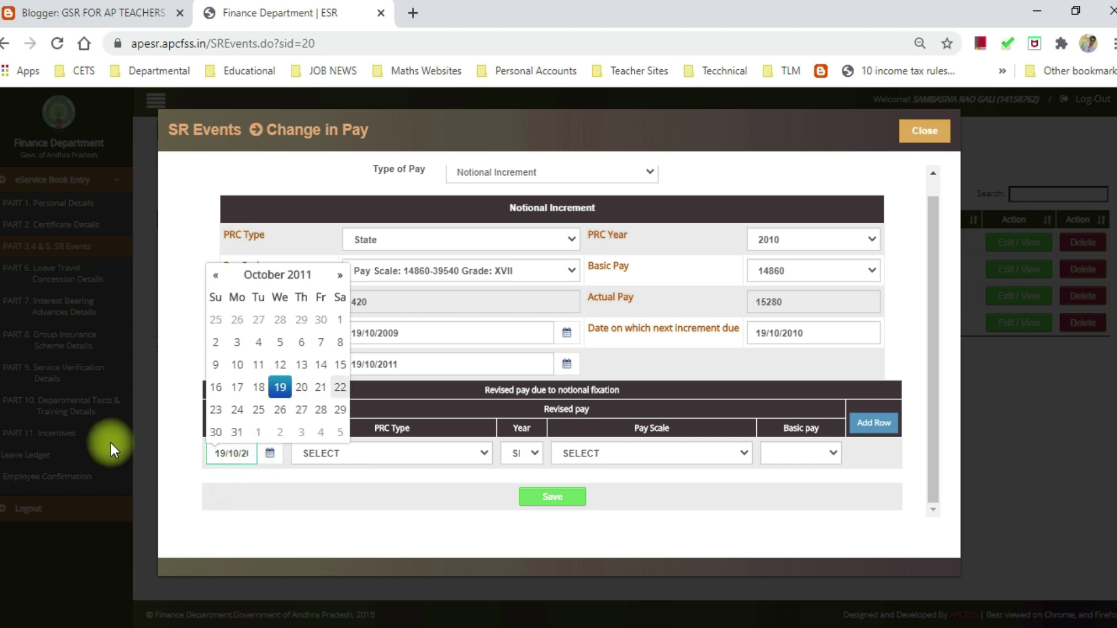
key(BackSpace)
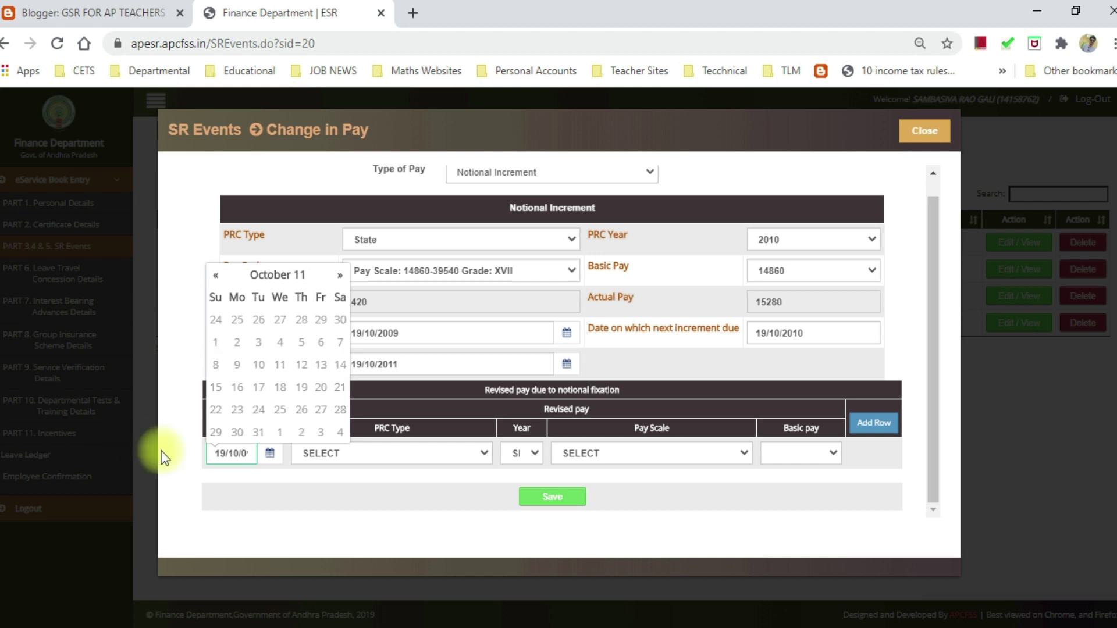
key(BackSpace)
key(BackSpace)
key(BackSpace)
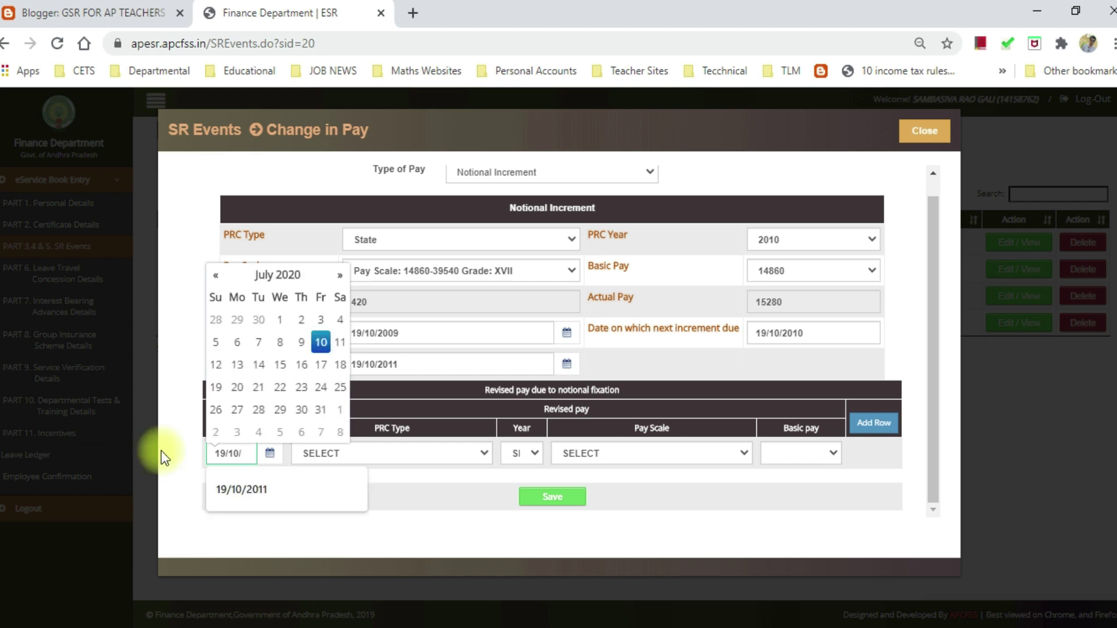
text(2010)
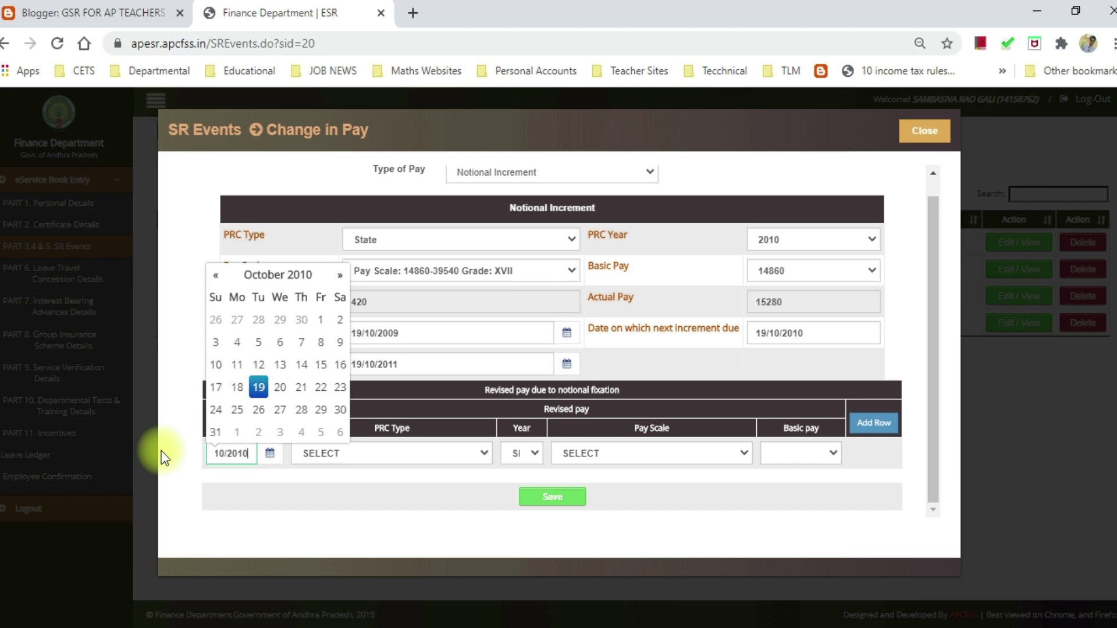
click(326, 489)
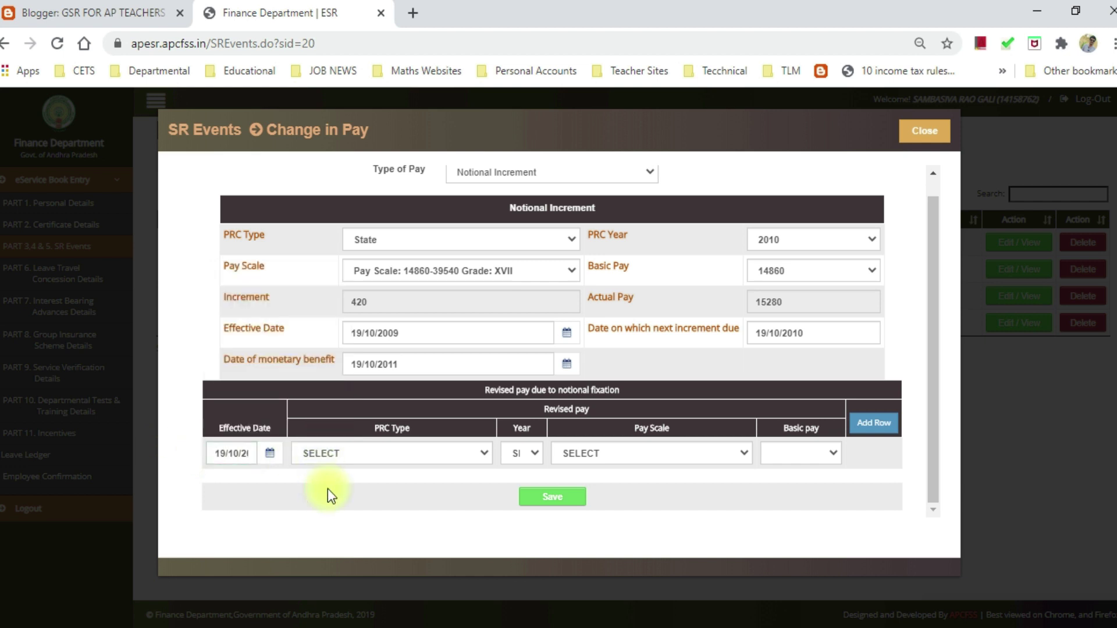
Set the revised pay row's PRC type to State and its year to 2010
click(415, 452)
click(392, 483)
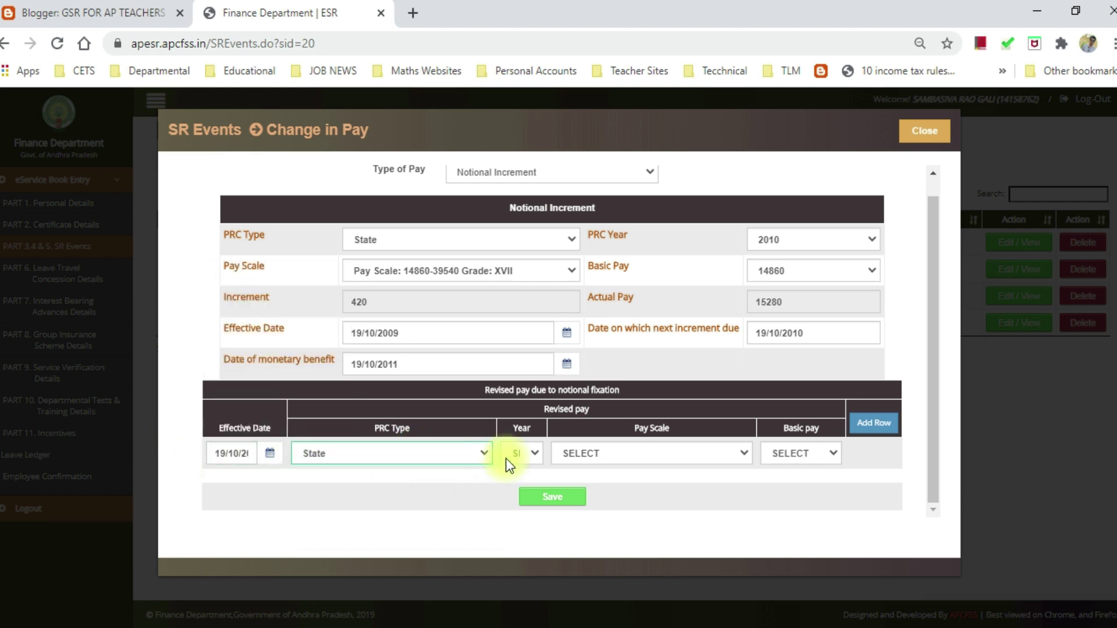
click(522, 452)
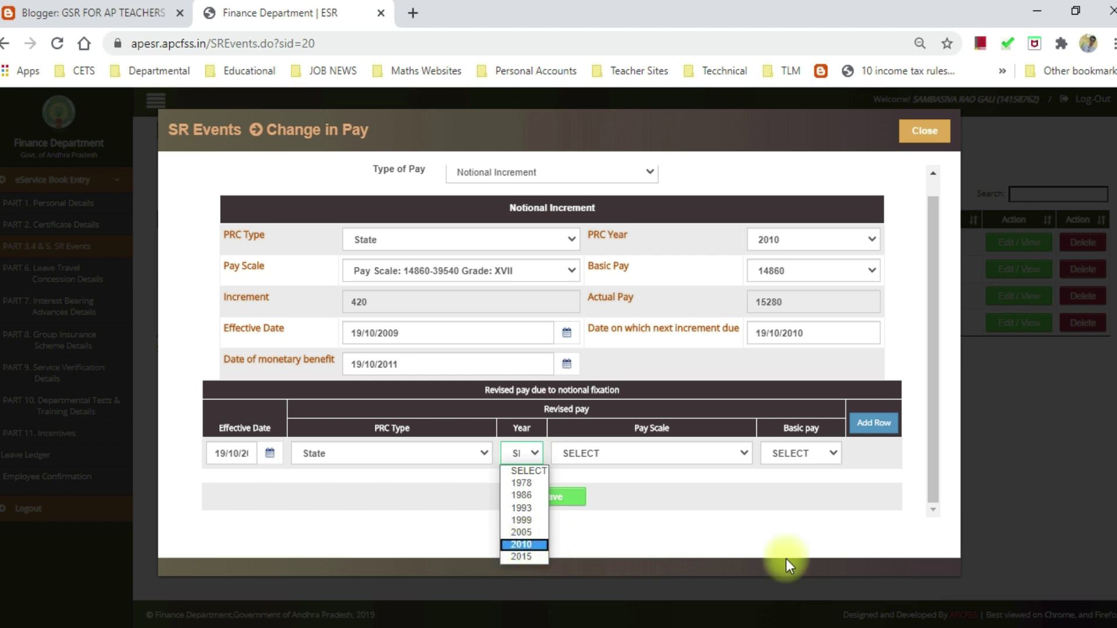
click(1045, 616)
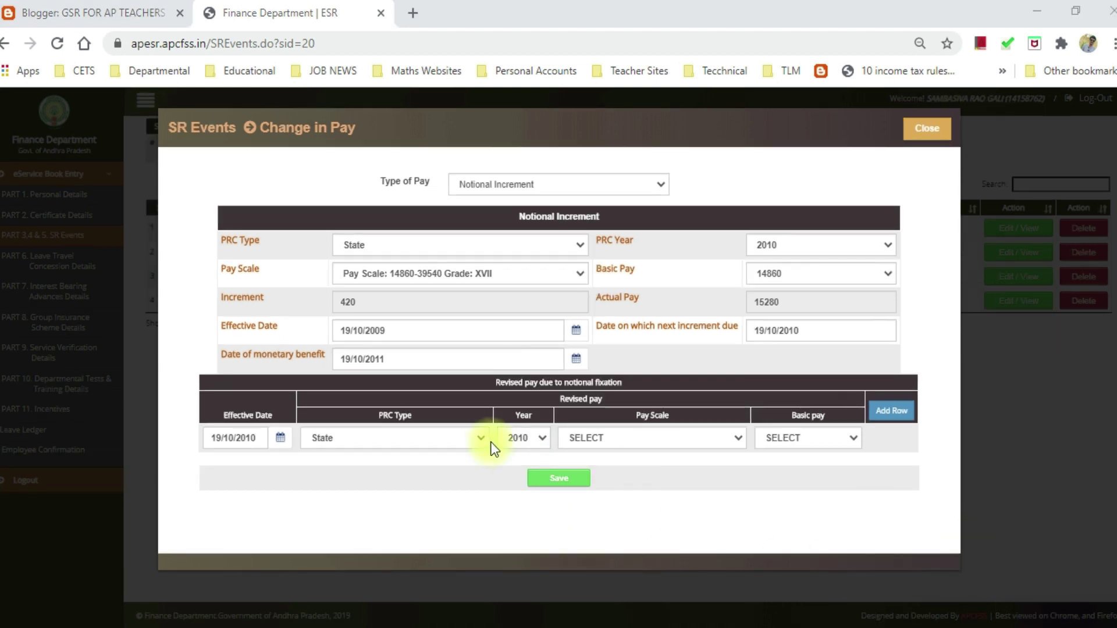
click(647, 438)
click(644, 438)
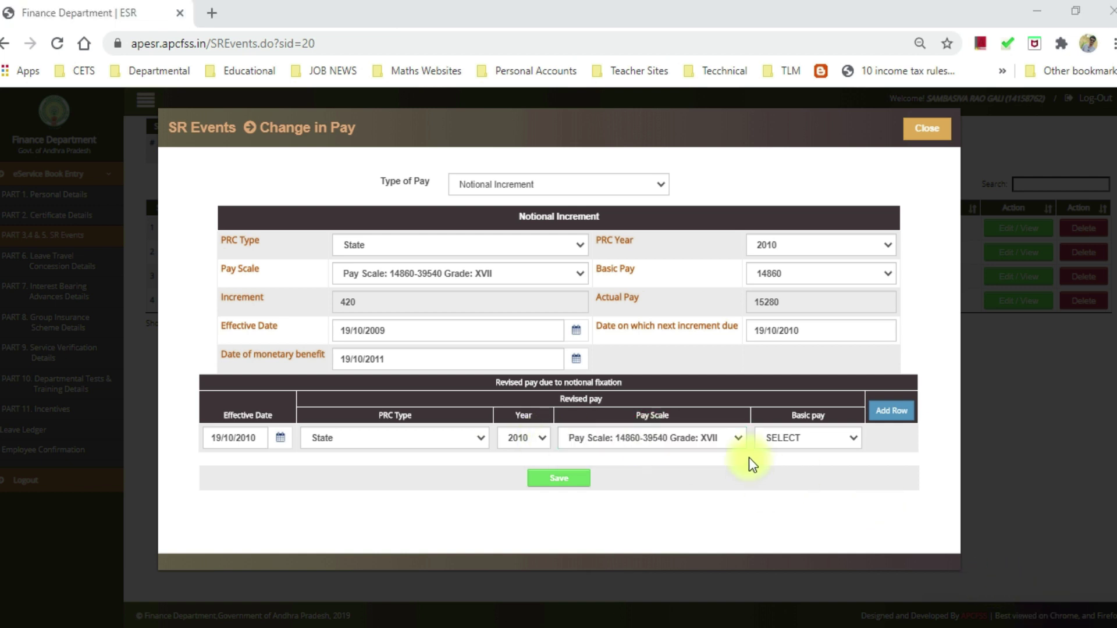
click(788, 437)
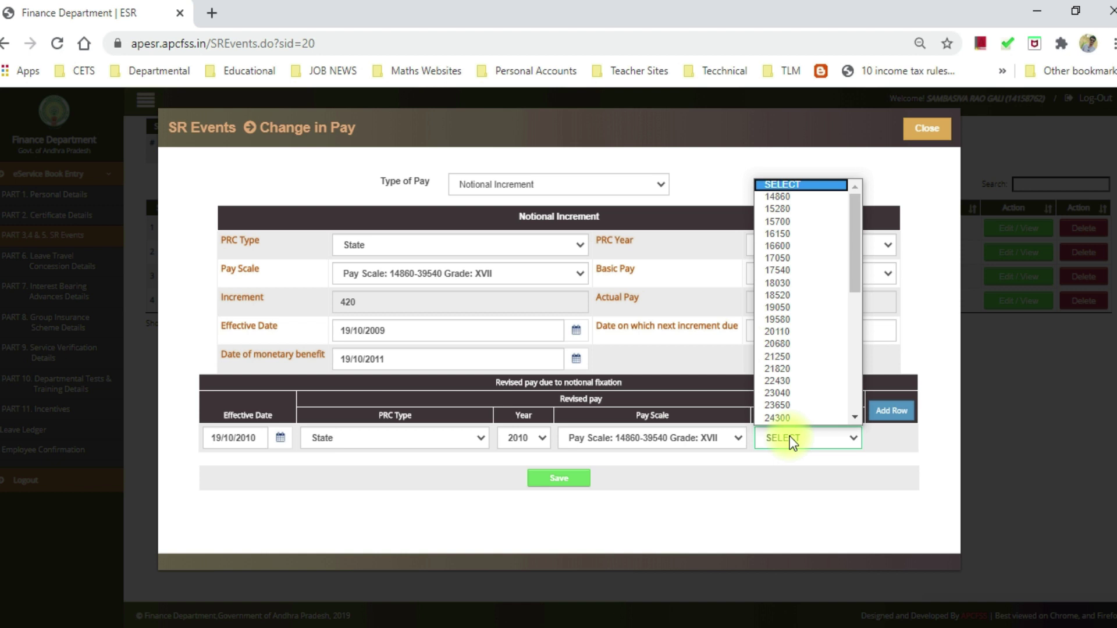
click(801, 223)
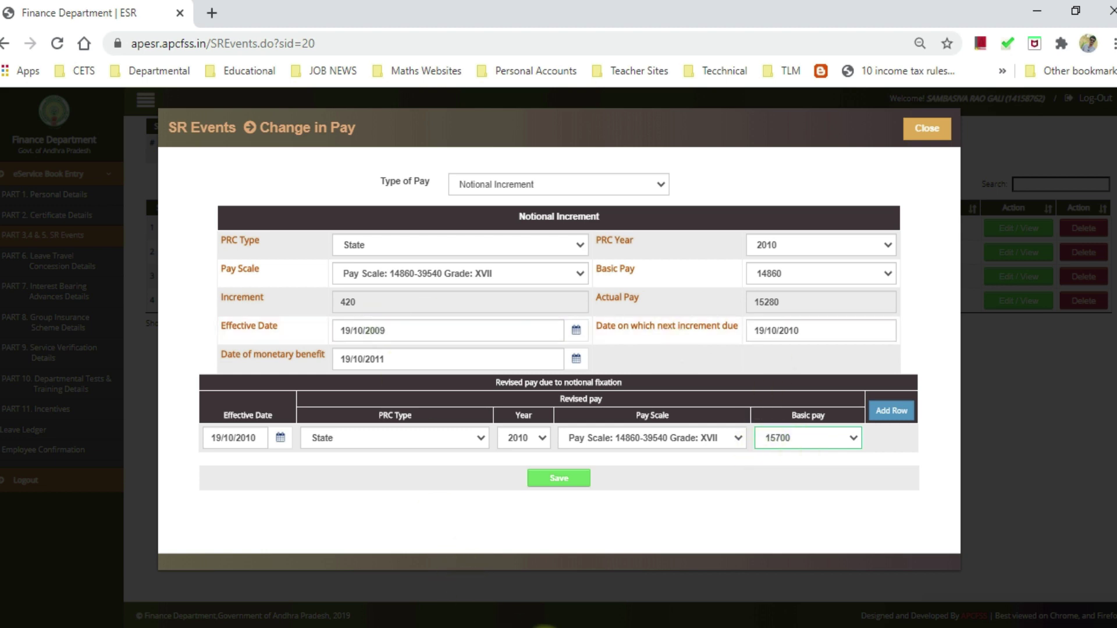
Switch to N.I.pdf in Adobe Acrobat, examine the old pay with and without notional increments on both pages, and return to the form
mouse_move(715, 627)
click(638, 584)
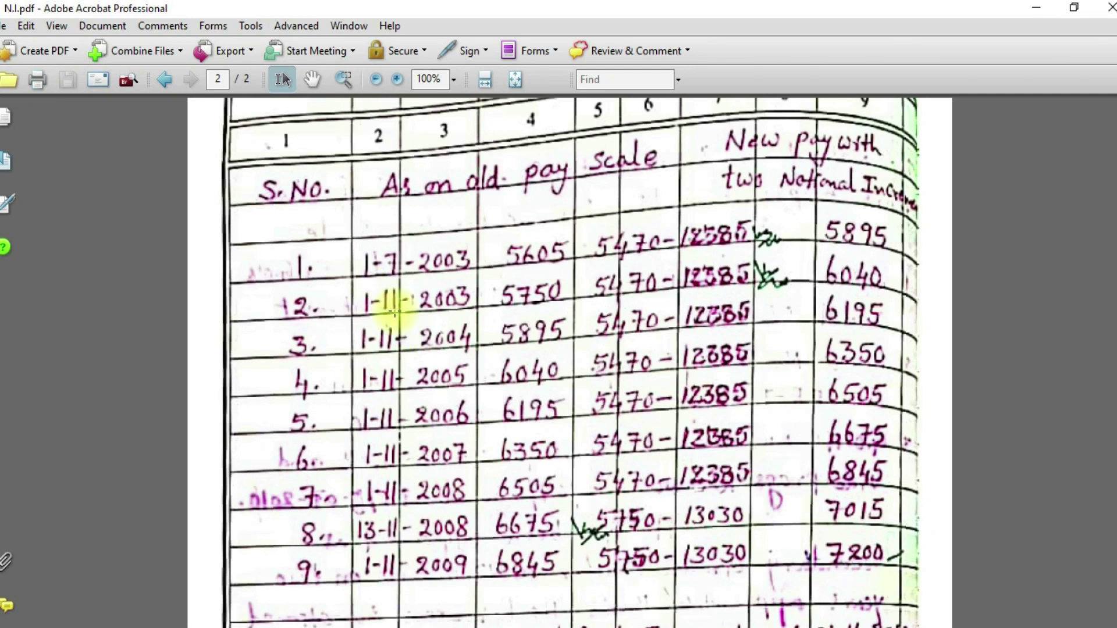
key(Page_Up)
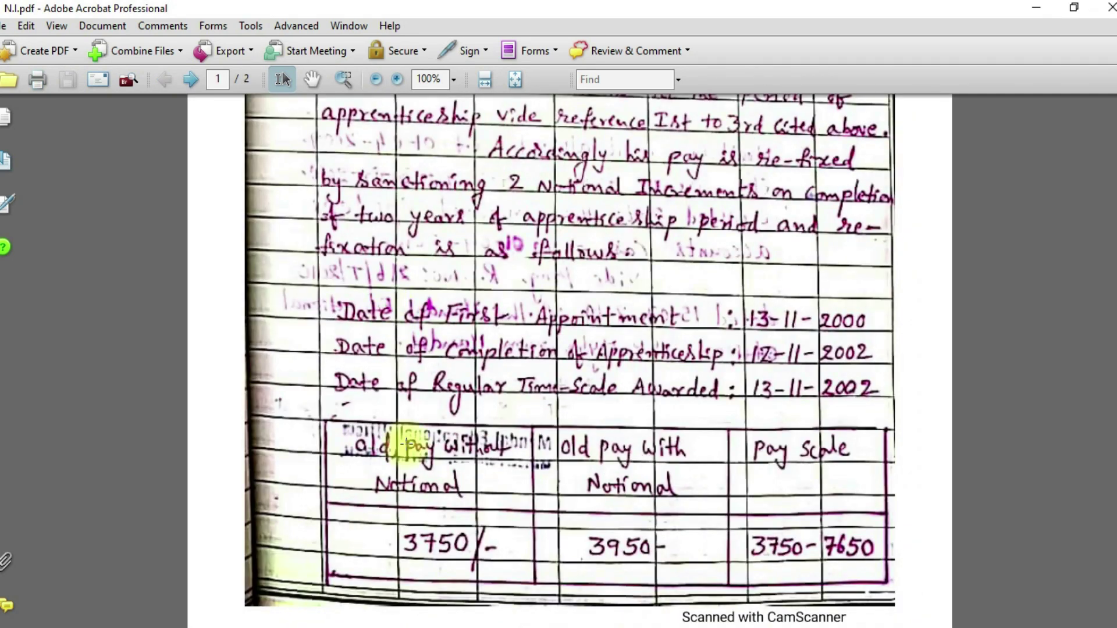
scroll(715, 478, down, 1)
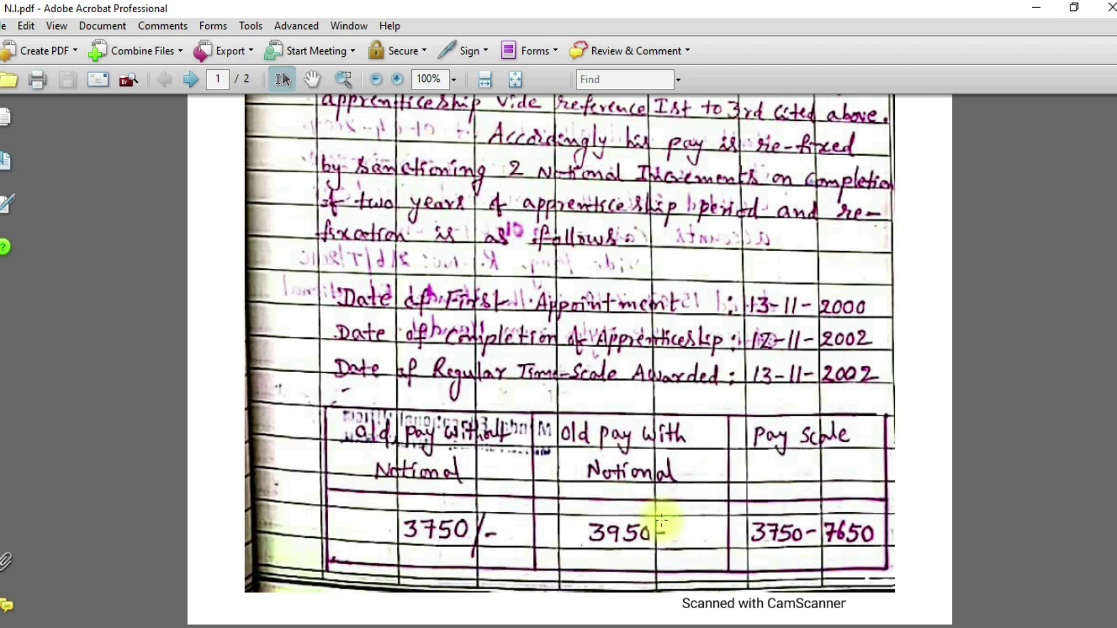
scroll(662, 521, down, 1)
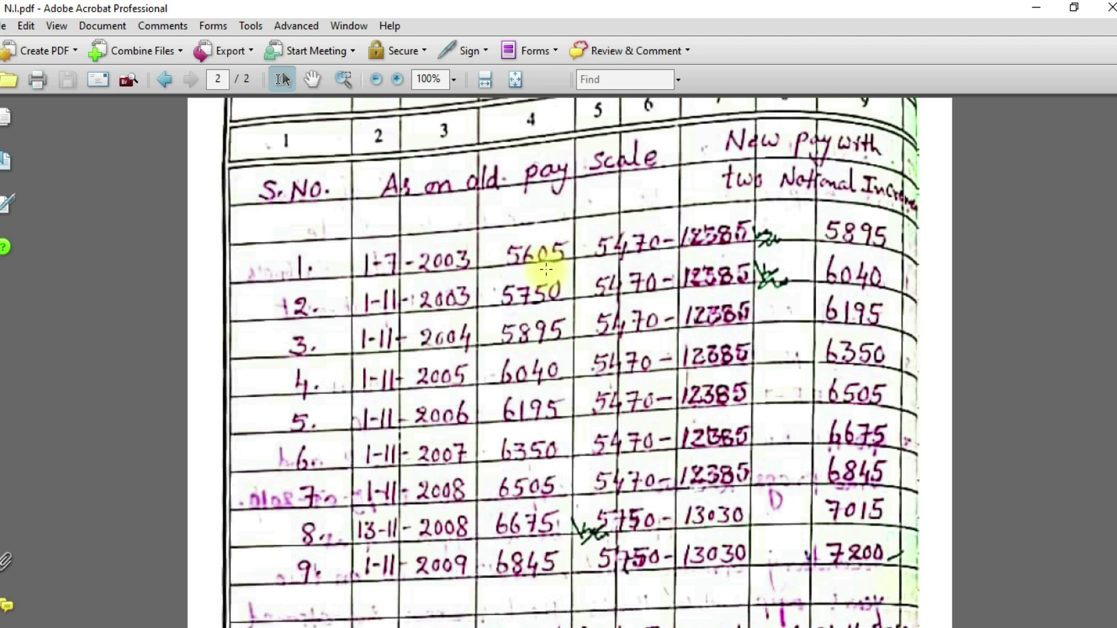
click(687, 626)
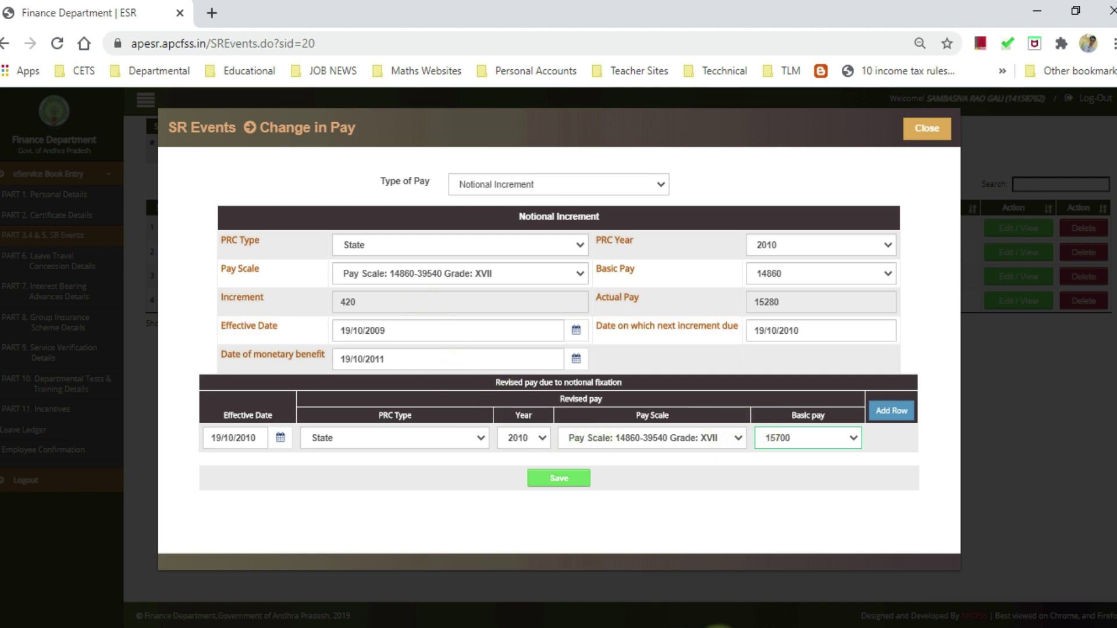
Check the year-wise pay table in N.I.pdf in Adobe Acrobat and add a second revised pay row to the Change in Pay form
mouse_move(715, 625)
click(661, 591)
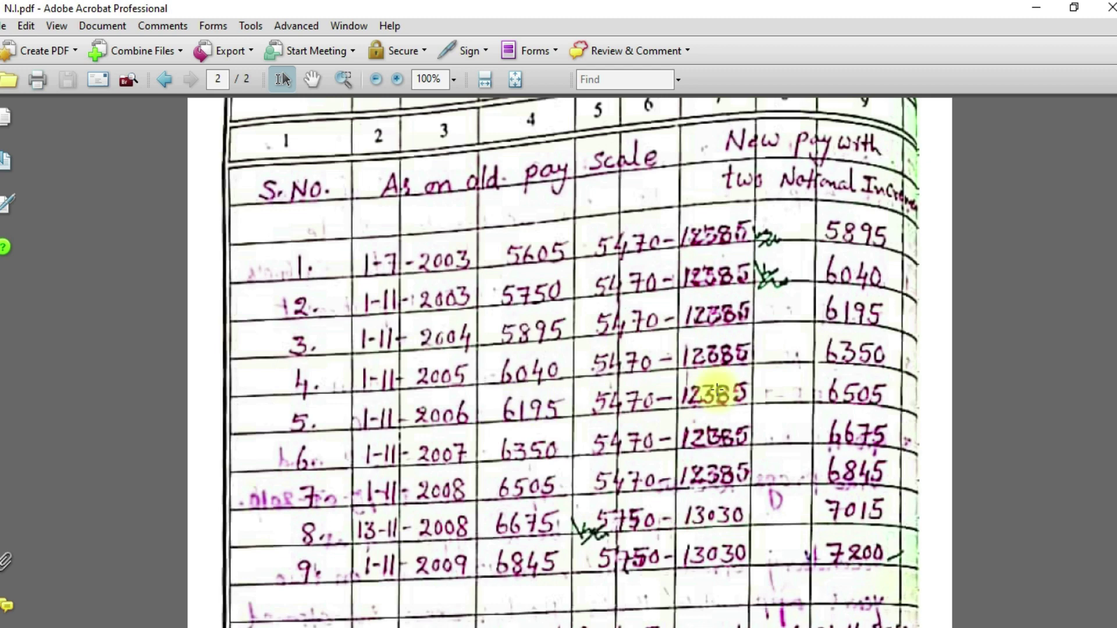
click(692, 627)
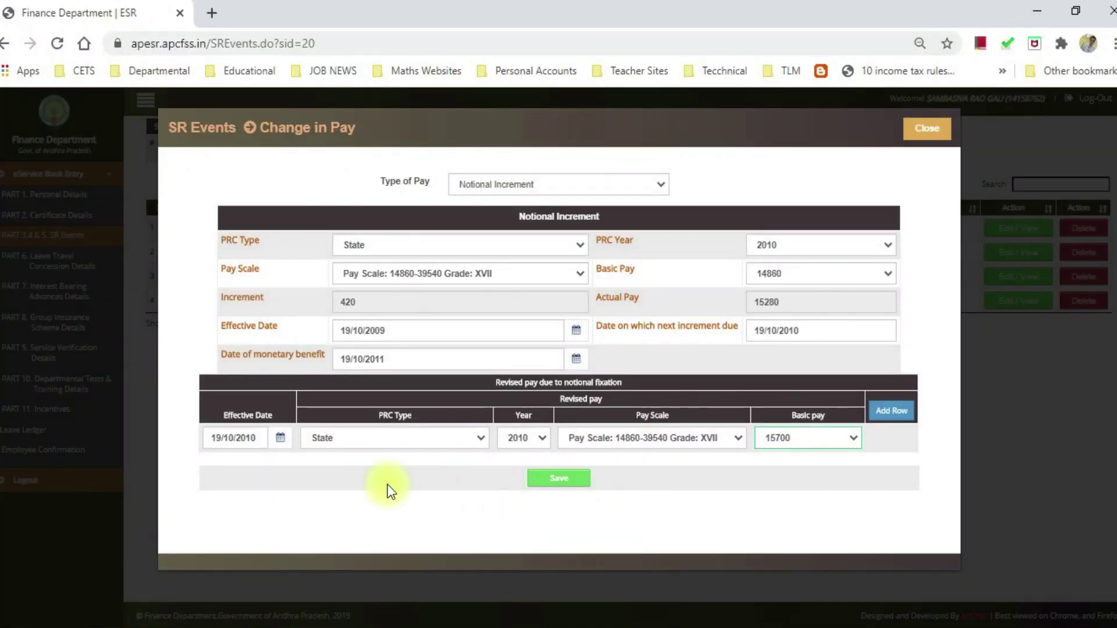
click(898, 411)
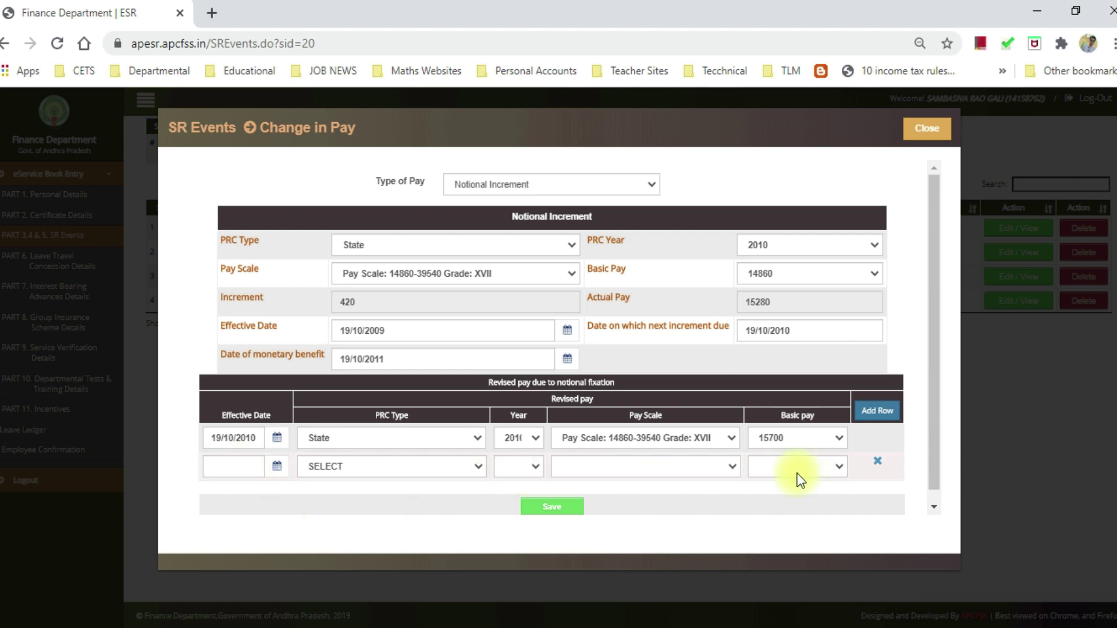
Examine the pay table, next annual grade increment date and monetary benefit notes in N.I.pdf in Adobe Acrobat, and return to the form
mouse_move(721, 621)
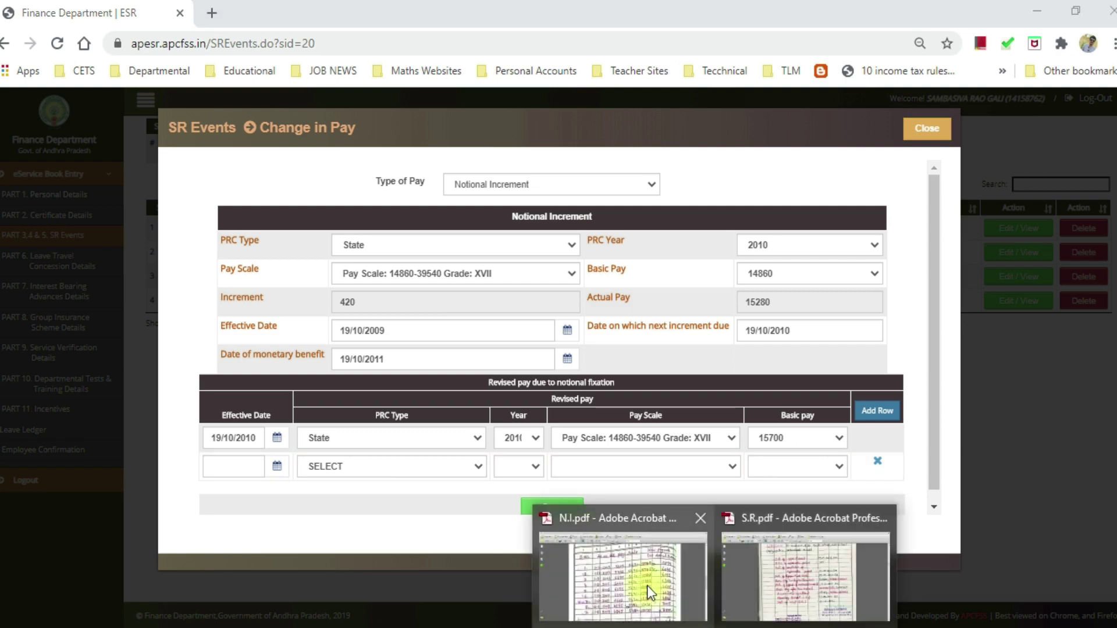
click(648, 586)
scroll(625, 526, down, 3)
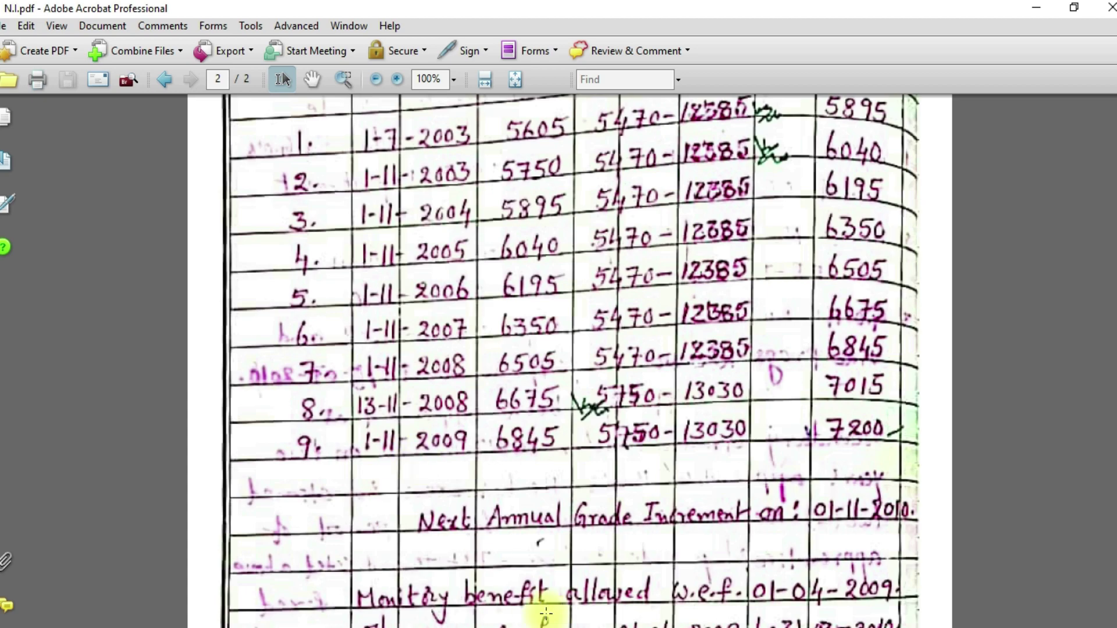
key(alt+Tab)
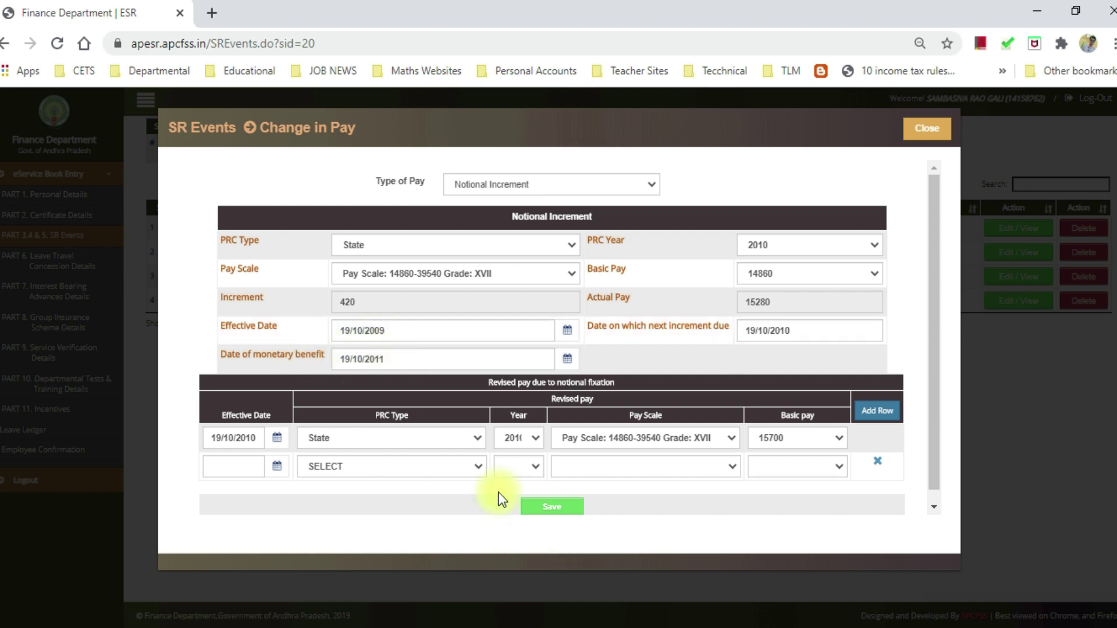
click(658, 583)
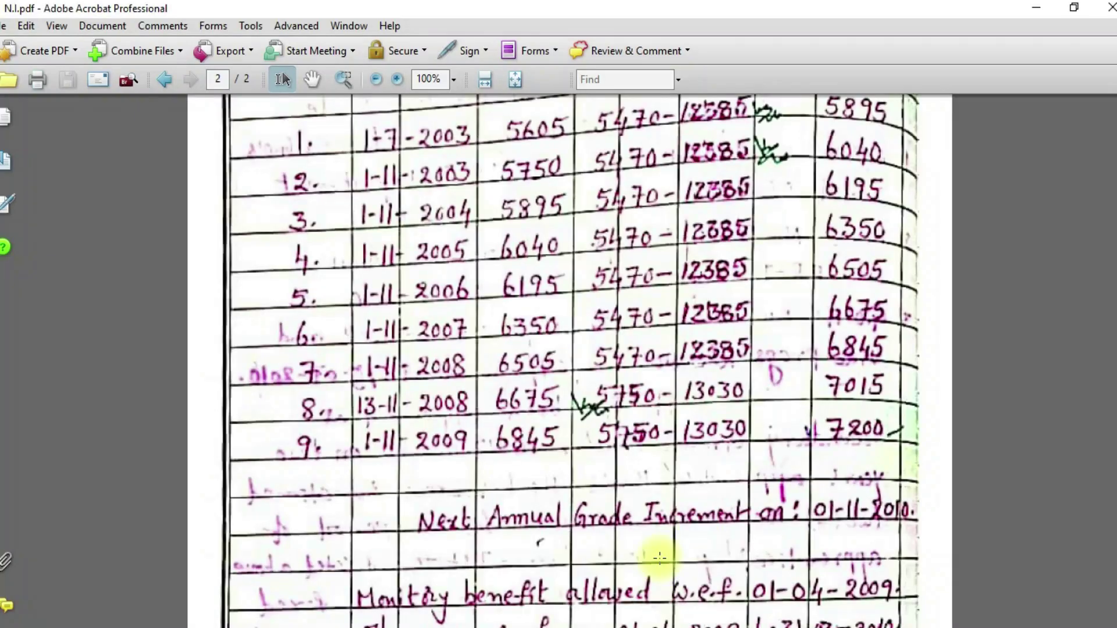
scroll(751, 529, down, 3)
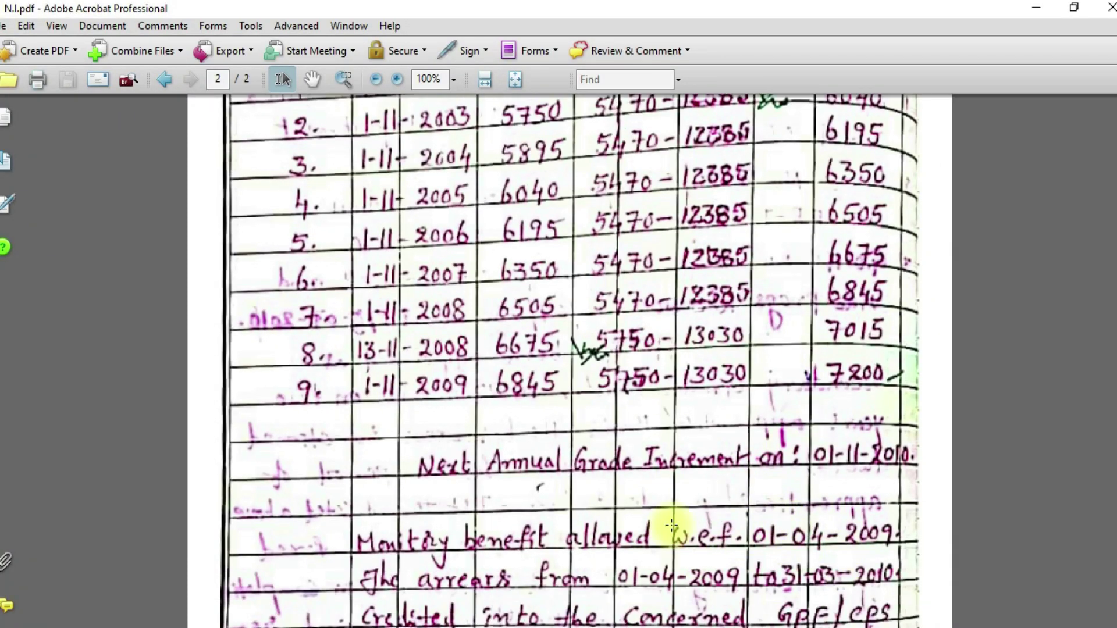
click(687, 627)
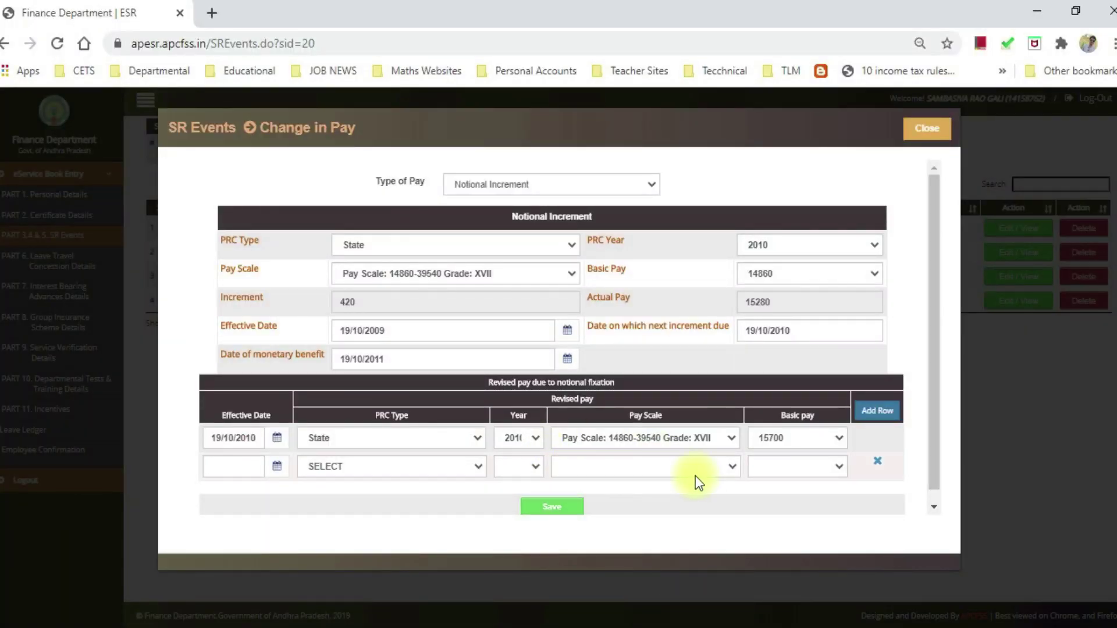